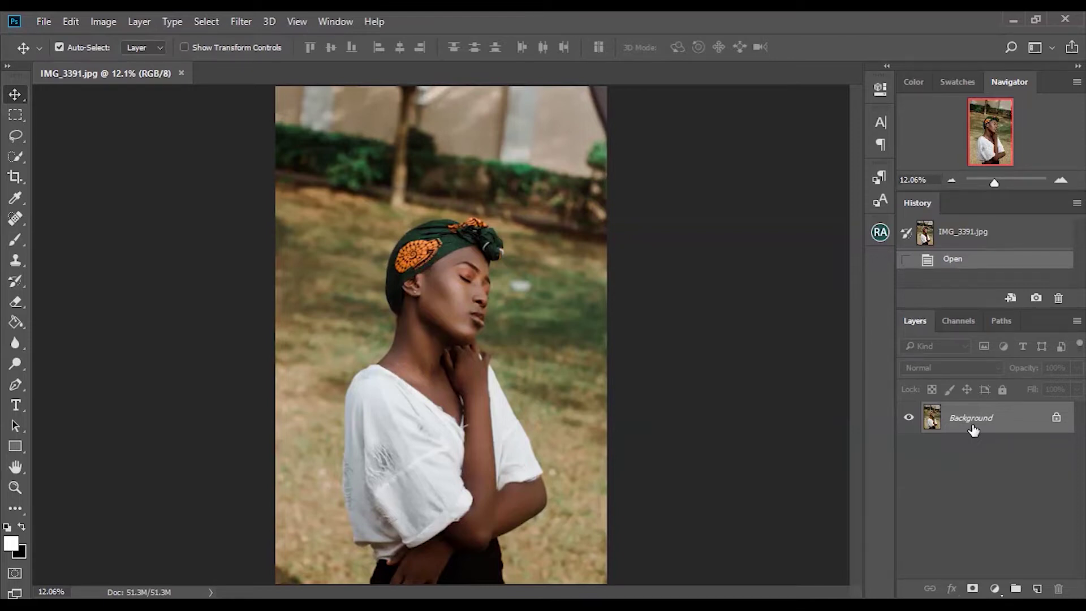
Duplicate the Background layer and crop the photo slightly tighter around the woman, keeping the portrait format
{"action": "key", "text": "ctrl+j"}
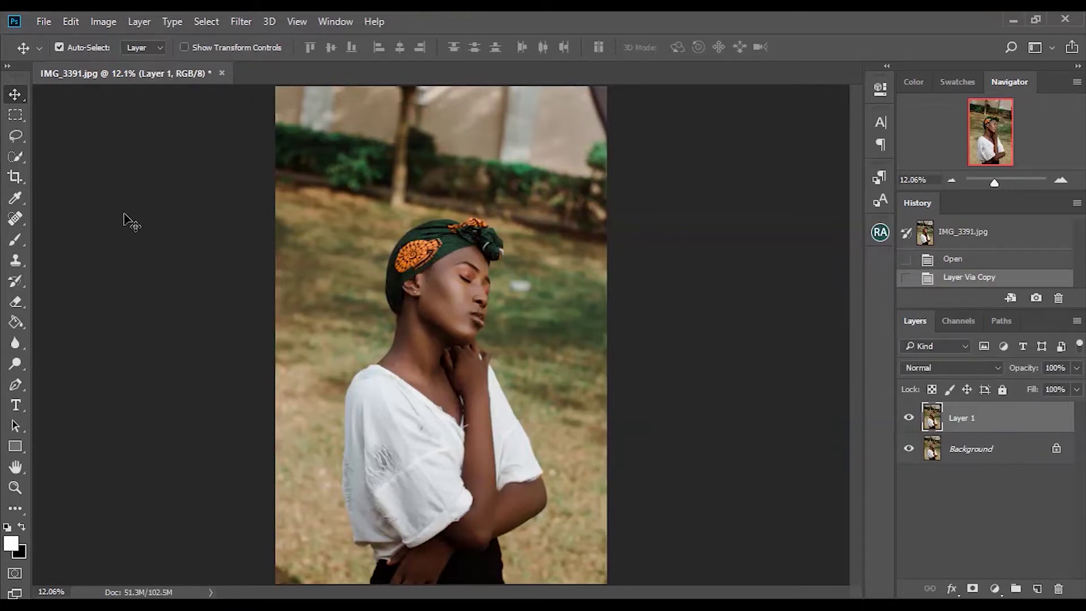
{"action": "left_click", "coordinate": [19, 176]}
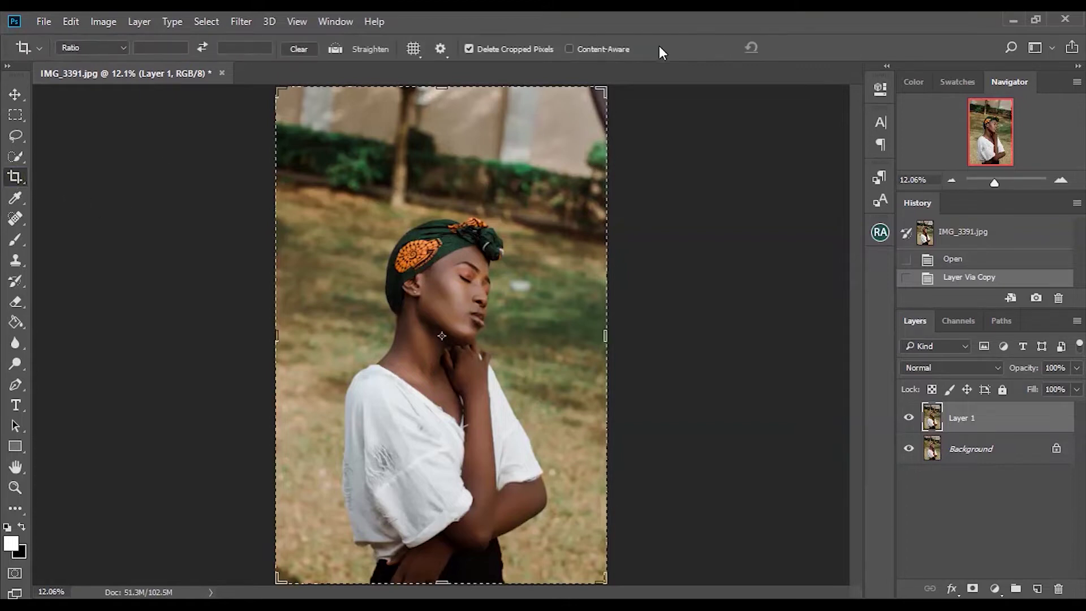
{"action": "left_click_drag", "start_coordinate": [602, 88], "coordinate": [601, 110]}
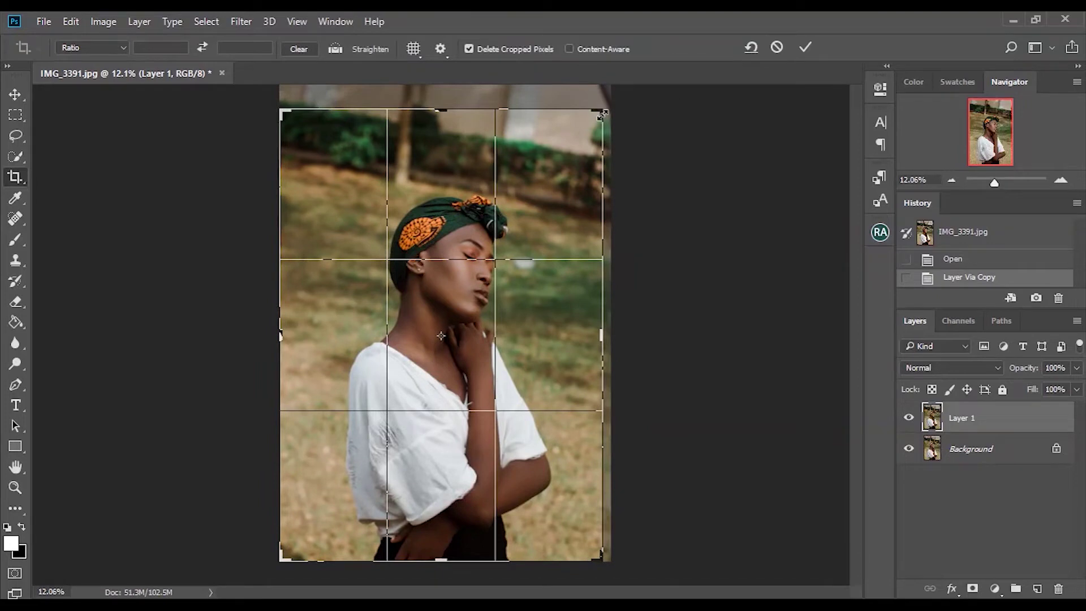
{"action": "key", "text": "Return"}
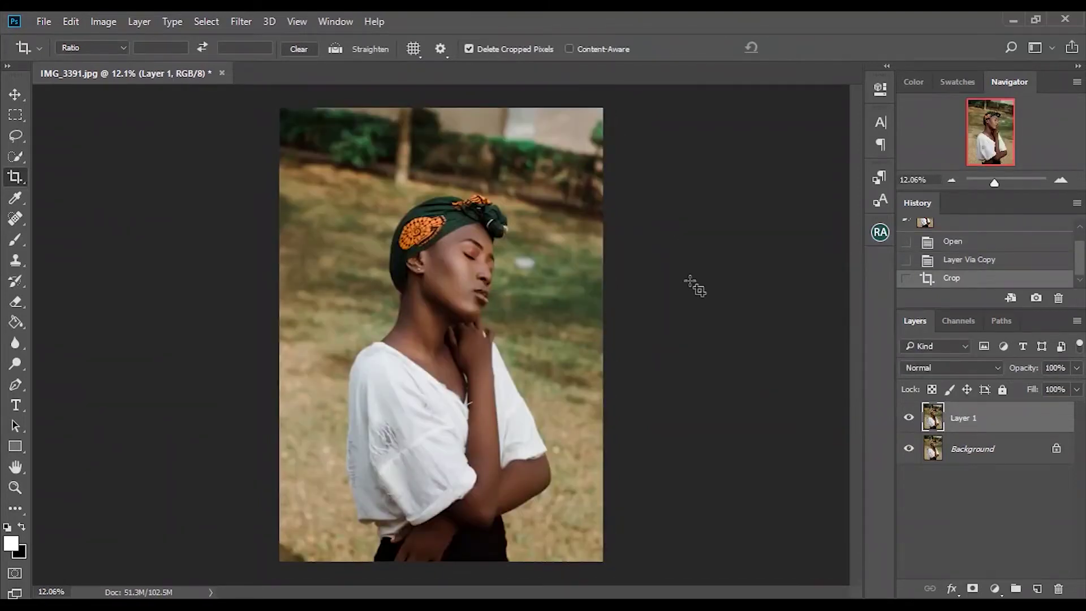
{"action": "left_click", "coordinate": [580, 300]}
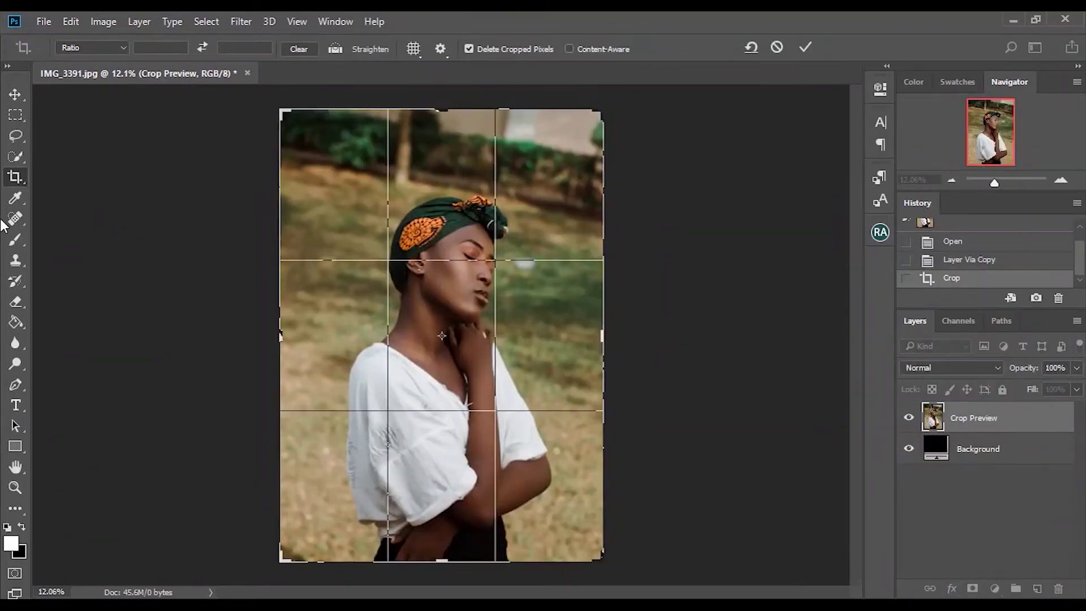
{"action": "key", "text": "v"}
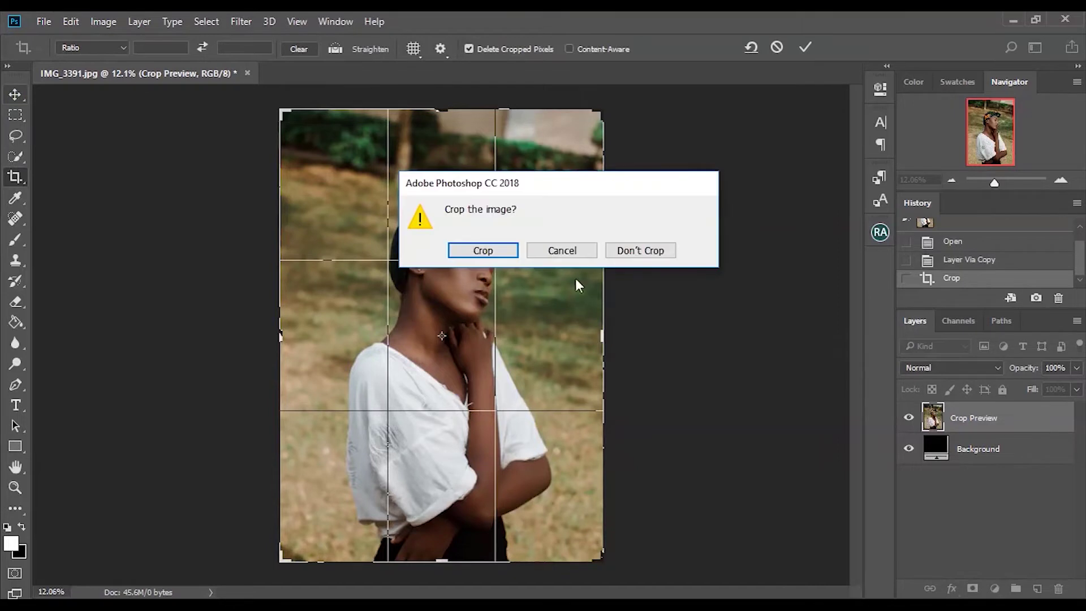
{"action": "left_click", "coordinate": [482, 250]}
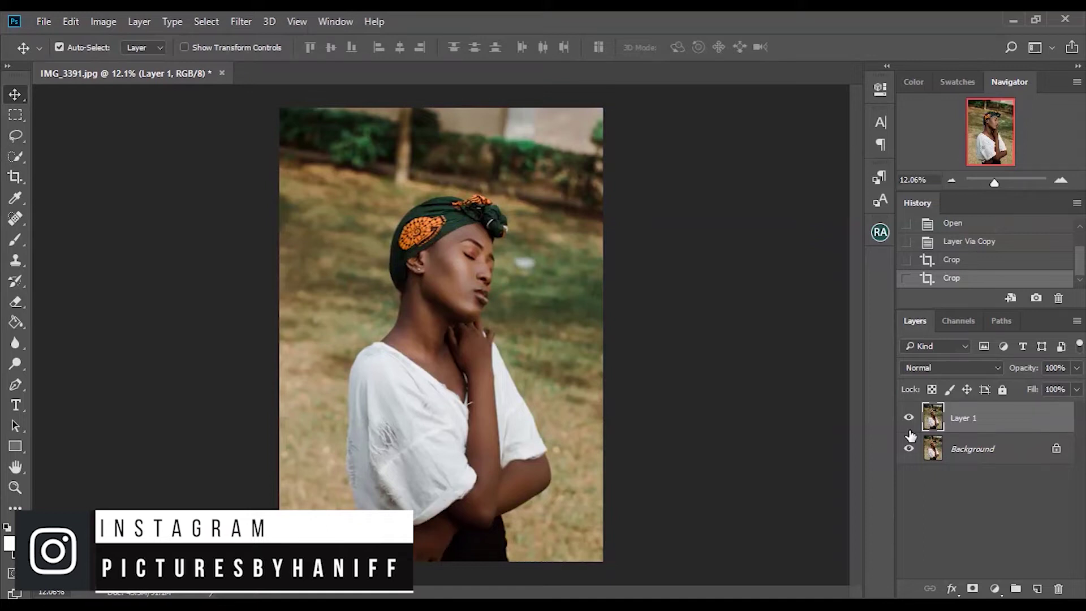
Add a Selective Color adjustment layer and, for the Greens, set cyan to +100%, raise magenta and strongly reduce yellow
{"action": "left_click", "coordinate": [994, 588]}
{"action": "left_click", "coordinate": [996, 577]}
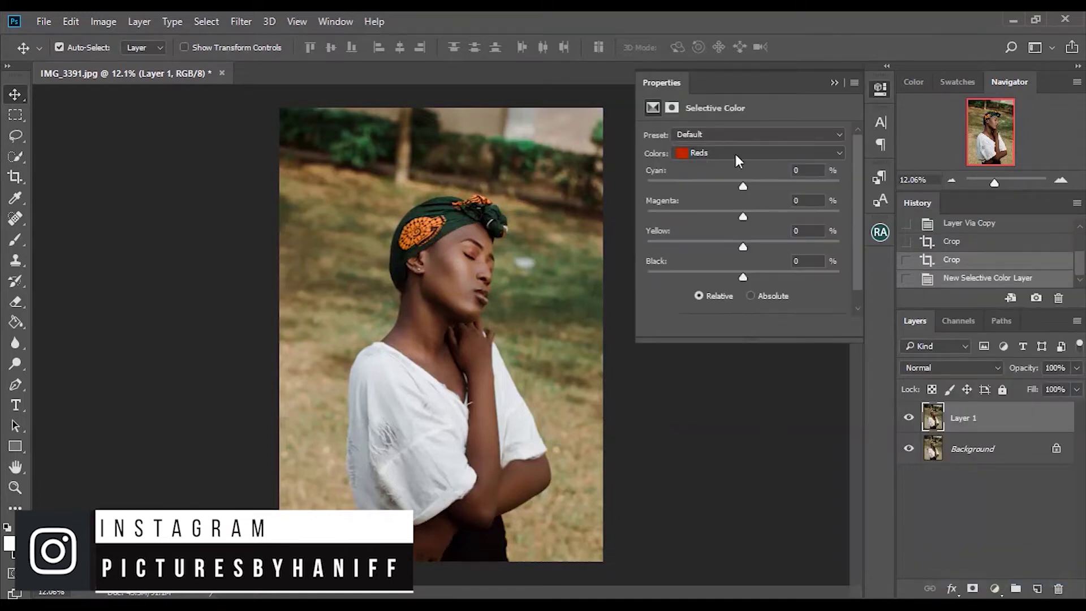
{"action": "left_click", "coordinate": [721, 154]}
{"action": "left_click", "coordinate": [728, 194]}
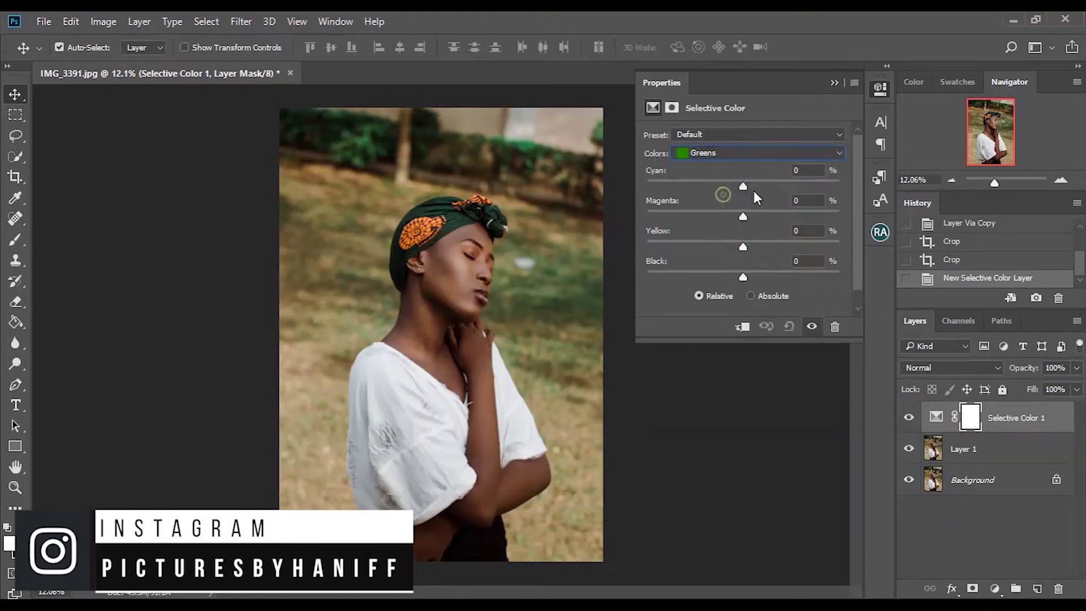
{"action": "left_click_drag", "start_coordinate": [748, 184], "coordinate": [845, 189]}
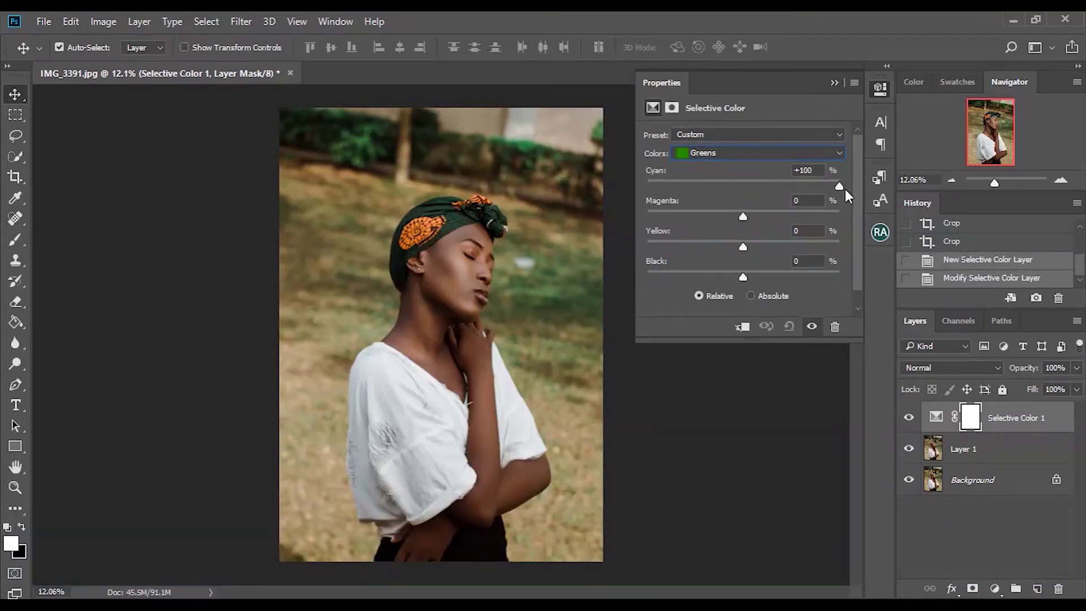
{"action": "left_click_drag", "start_coordinate": [784, 218], "coordinate": [839, 217]}
{"action": "left_click_drag", "start_coordinate": [840, 257], "coordinate": [905, 261]}
{"action": "left_click_drag", "start_coordinate": [742, 247], "coordinate": [557, 306]}
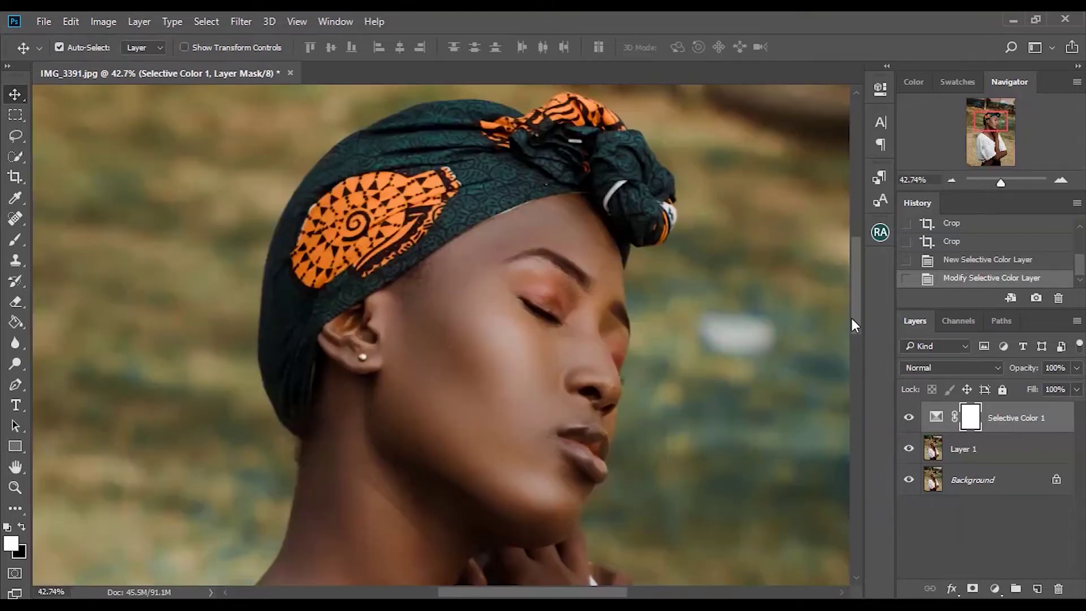
Put the Selective Color layer into a new group and add a white layer mask to that group
{"action": "left_click_drag", "start_coordinate": [1002, 178], "coordinate": [996, 176]}
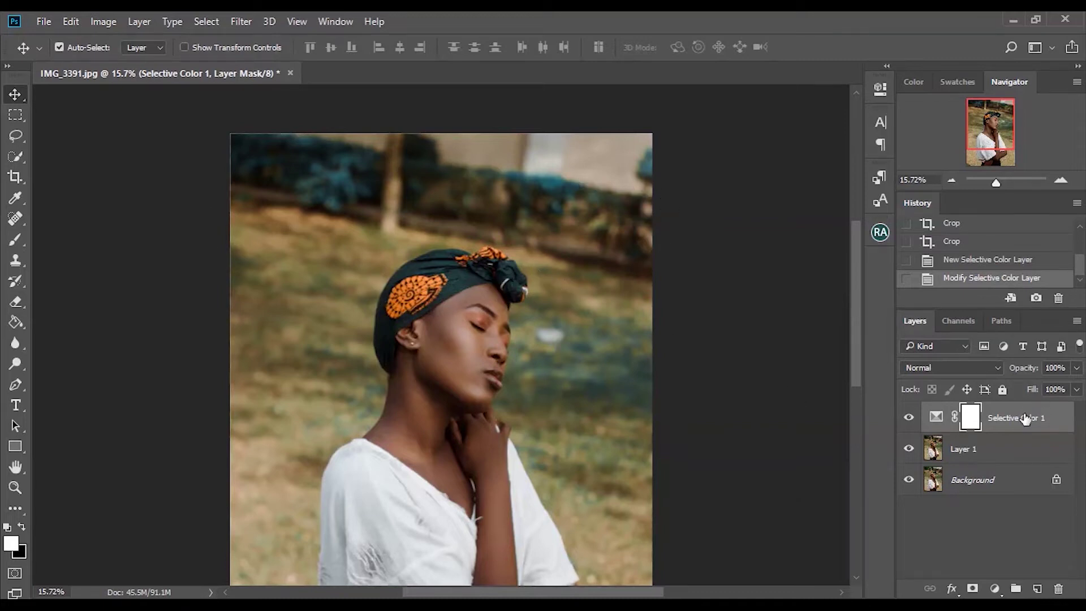
{"action": "left_click_drag", "start_coordinate": [1020, 417], "coordinate": [1015, 588]}
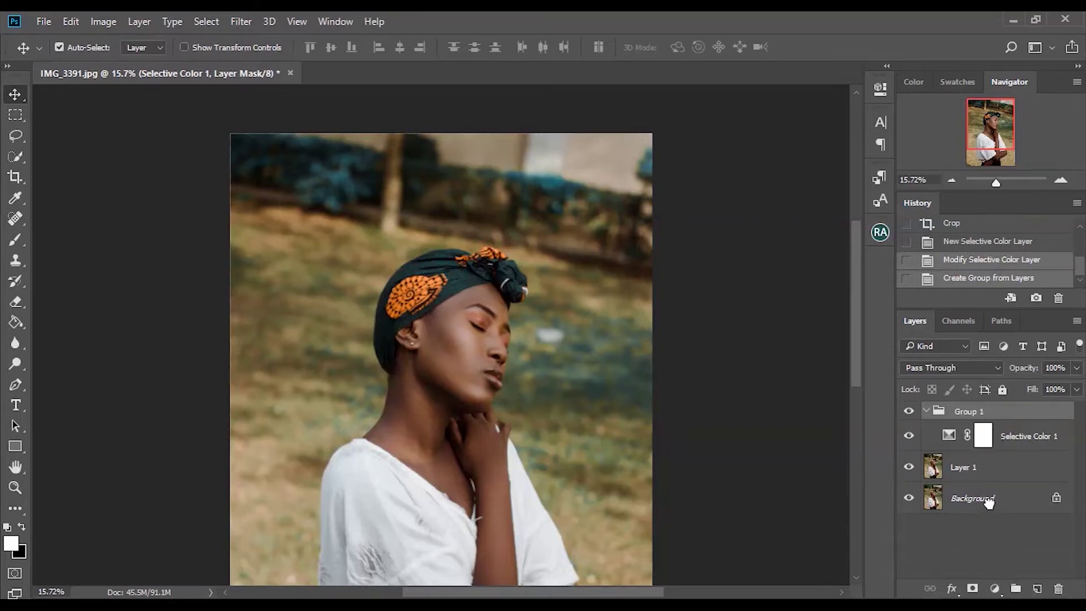
{"action": "left_click", "coordinate": [925, 411]}
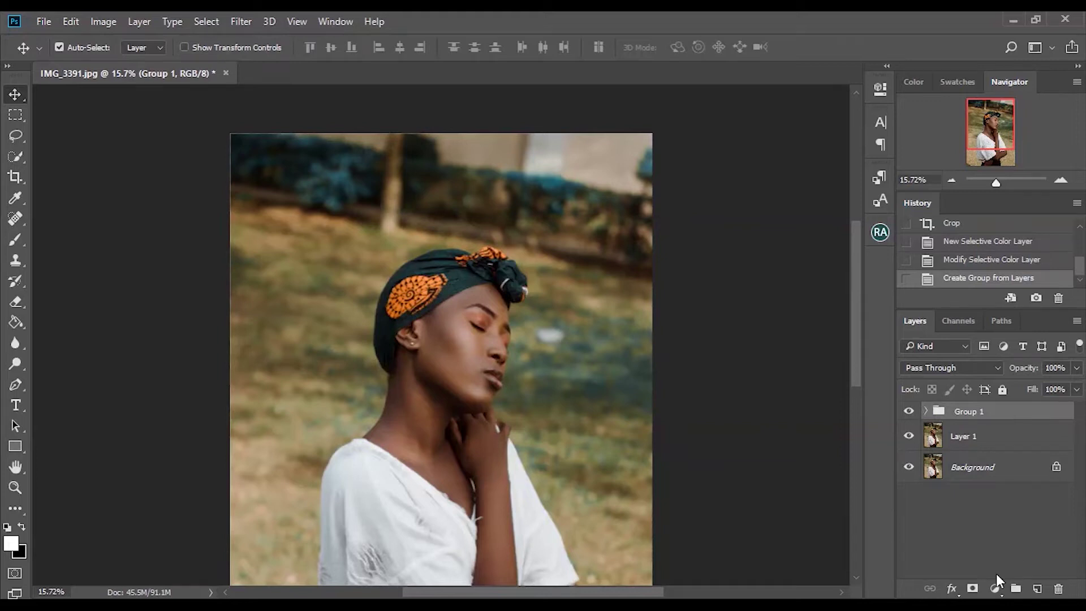
{"action": "left_click", "coordinate": [971, 589]}
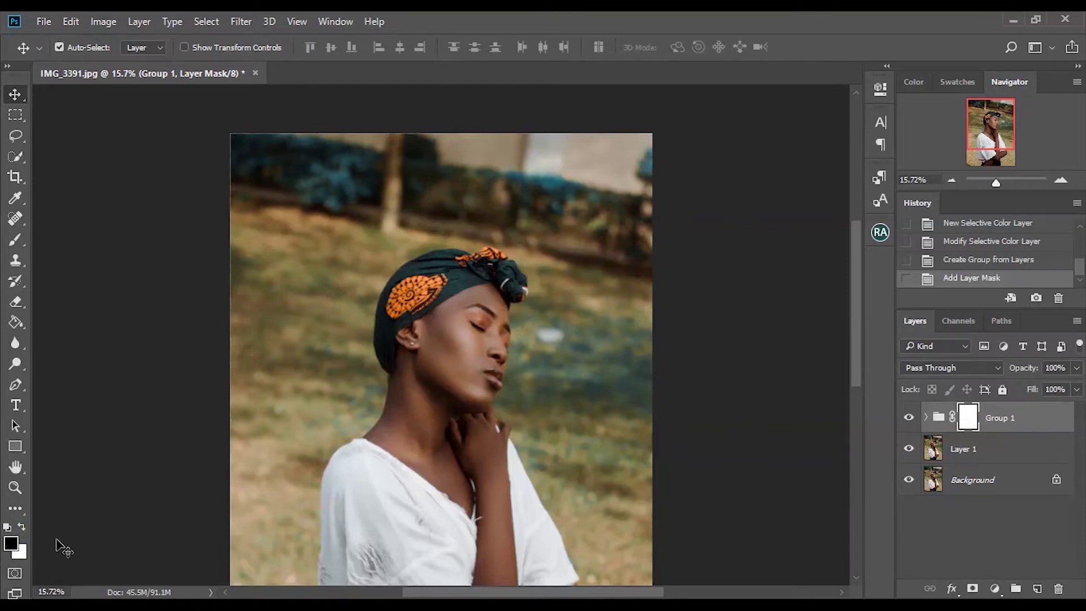
Paint black over the headwrap on the Group 1 mask with a soft round 511 px brush at 0% hardness
{"action": "left_click", "coordinate": [21, 528]}
{"action": "left_click", "coordinate": [14, 242]}
{"action": "left_click", "coordinate": [83, 48]}
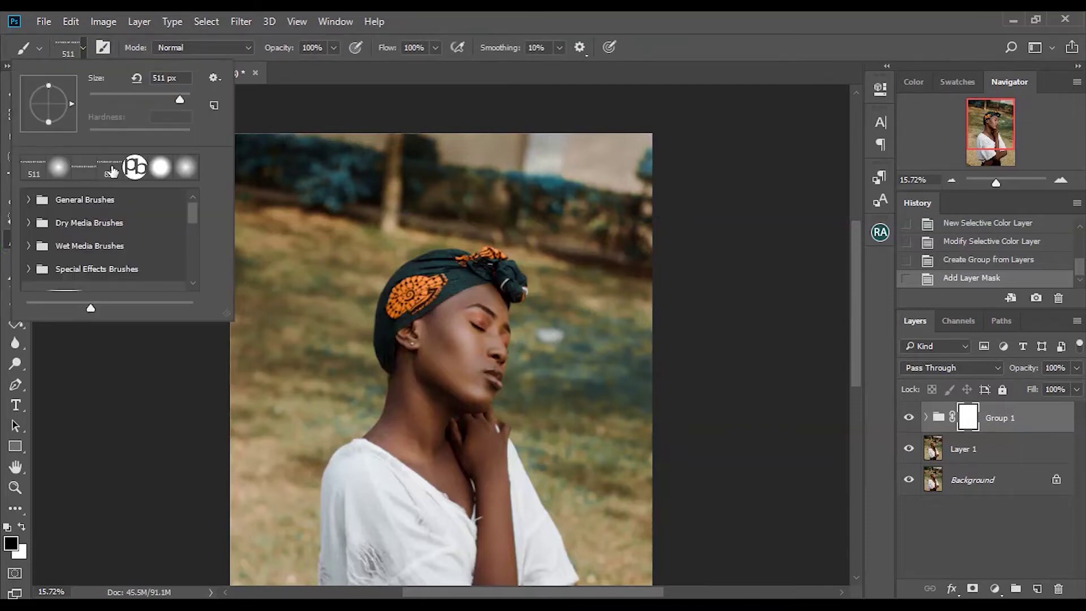
{"action": "left_click", "coordinate": [59, 167]}
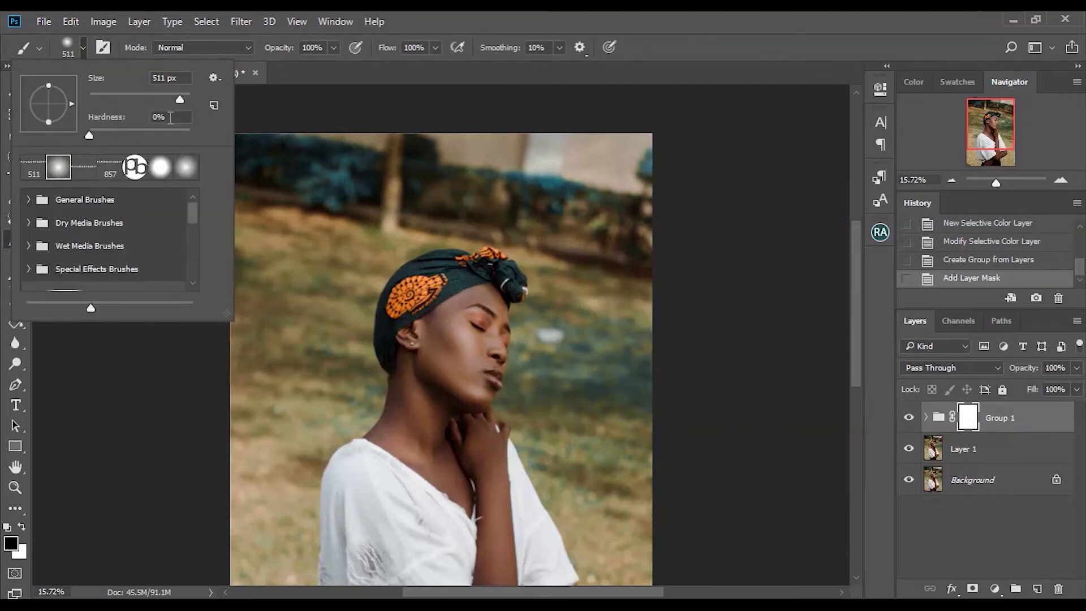
{"action": "left_click", "coordinate": [674, 35]}
{"action": "left_click_drag", "start_coordinate": [996, 181], "coordinate": [1002, 180]}
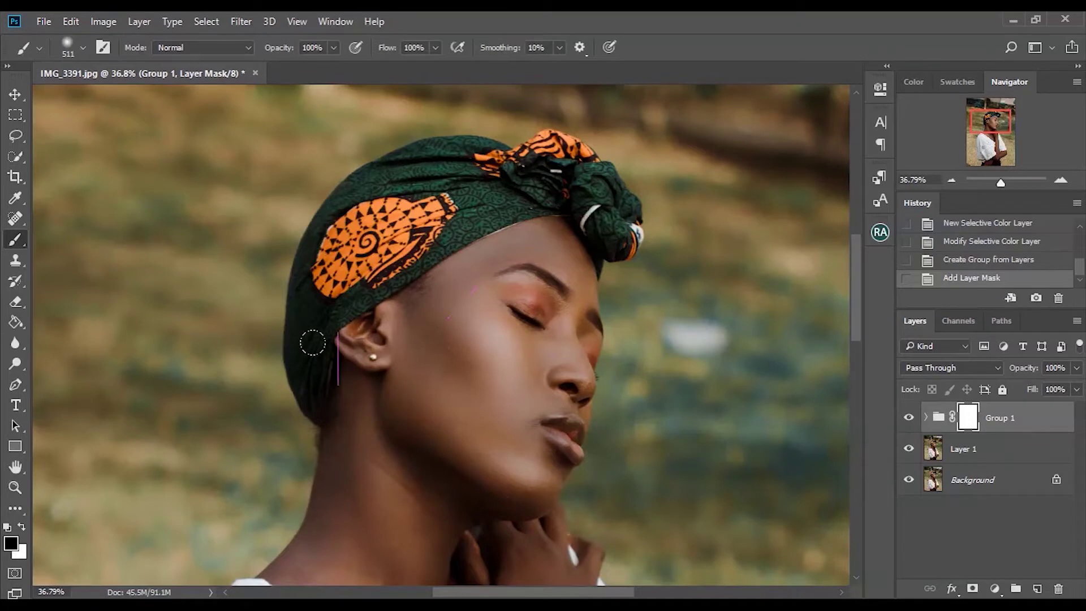
{"action": "mouse_move", "coordinate": [371, 286]}
{"action": "left_mouse_down"}
{"action": "mouse_move", "coordinate": [419, 150]}
{"action": "mouse_move", "coordinate": [365, 184]}
{"action": "mouse_move", "coordinate": [492, 226]}
{"action": "left_mouse_up"}
Examine the masked headwrap and the recolored background, comparing the photo with Group 1 hidden and shown
{"action": "mouse_move", "coordinate": [998, 182]}
{"action": "left_mouse_down"}
{"action": "mouse_move", "coordinate": [984, 182]}
{"action": "mouse_move", "coordinate": [996, 182]}
{"action": "left_mouse_up"}
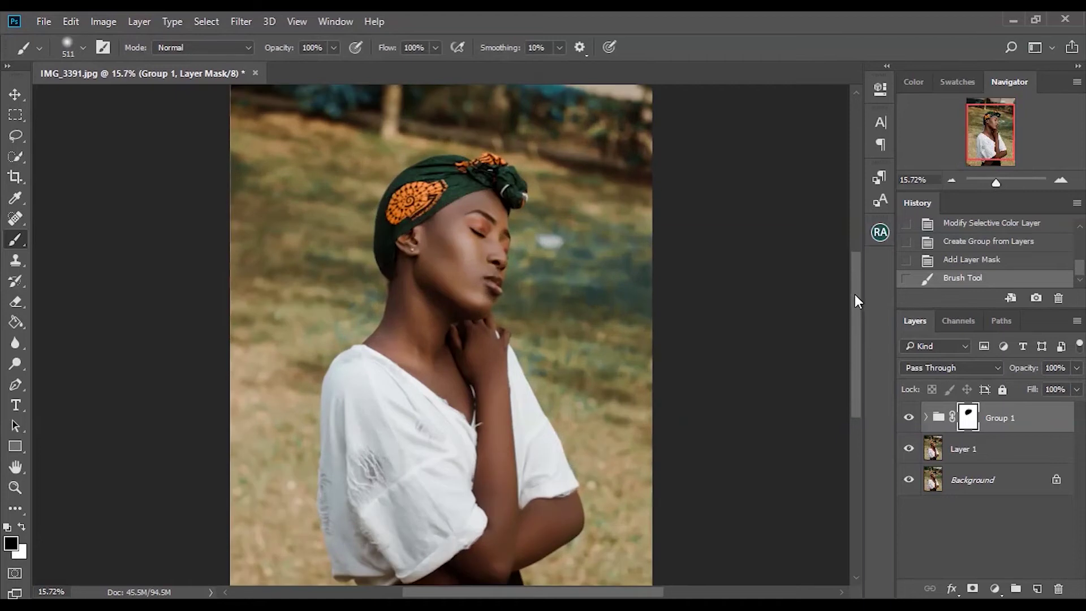
{"action": "left_click_drag", "start_coordinate": [854, 300], "coordinate": [855, 276]}
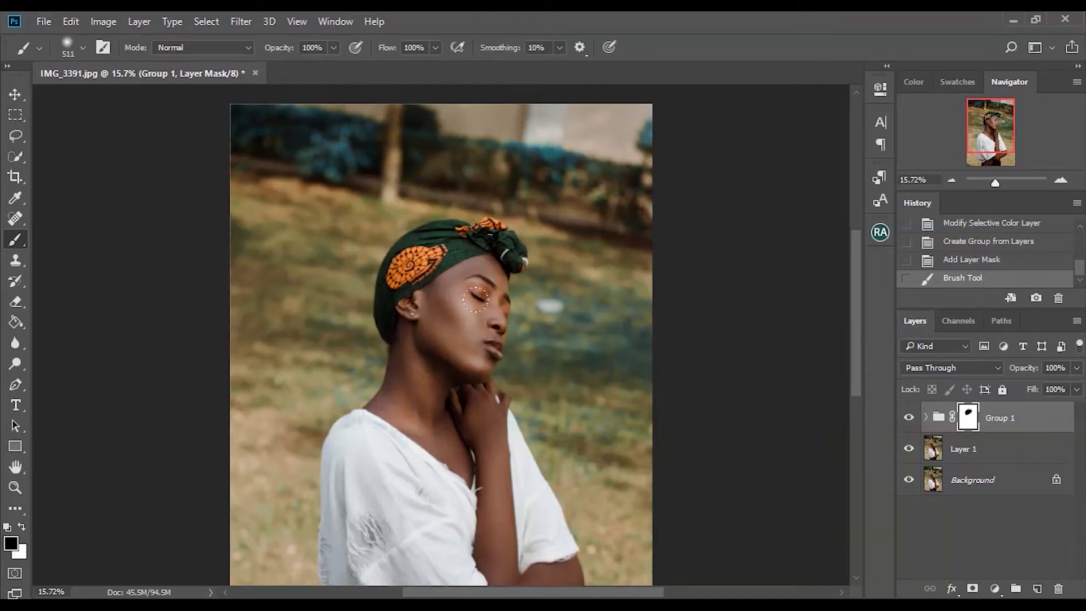
{"action": "left_click", "coordinate": [998, 180]}
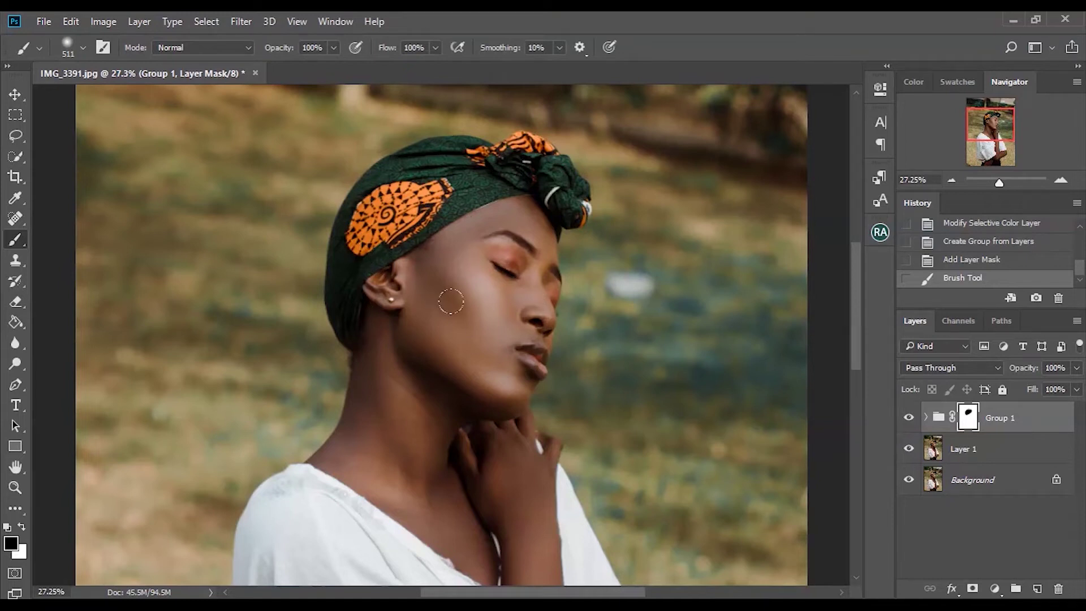
{"action": "left_click", "coordinate": [909, 419]}
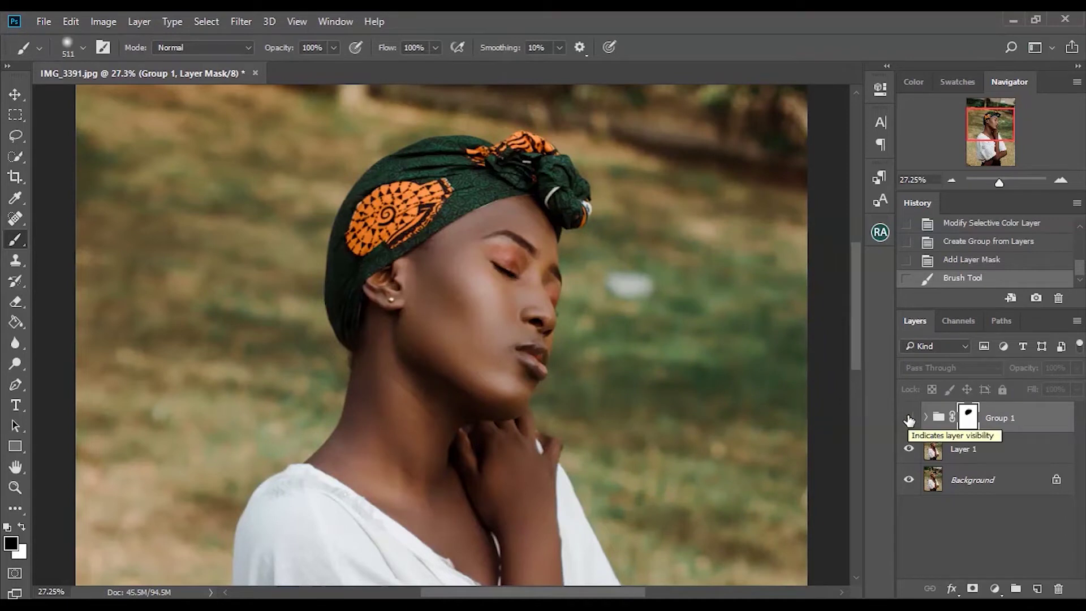
{"action": "left_click", "coordinate": [910, 419]}
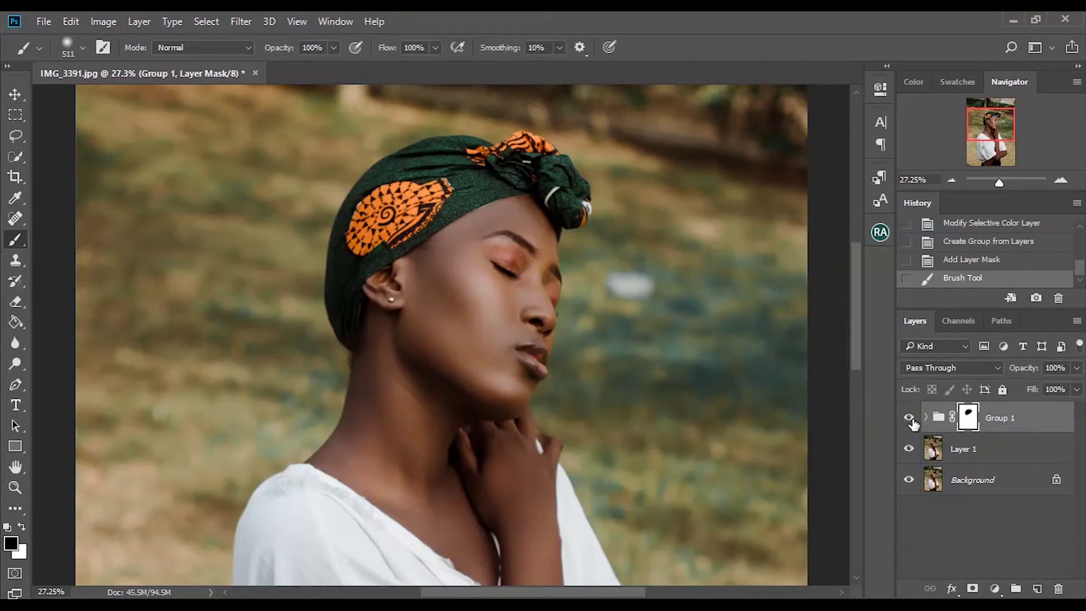
{"action": "left_click", "coordinate": [925, 417]}
{"action": "left_click", "coordinate": [925, 418]}
{"action": "left_click_drag", "start_coordinate": [857, 313], "coordinate": [856, 283]}
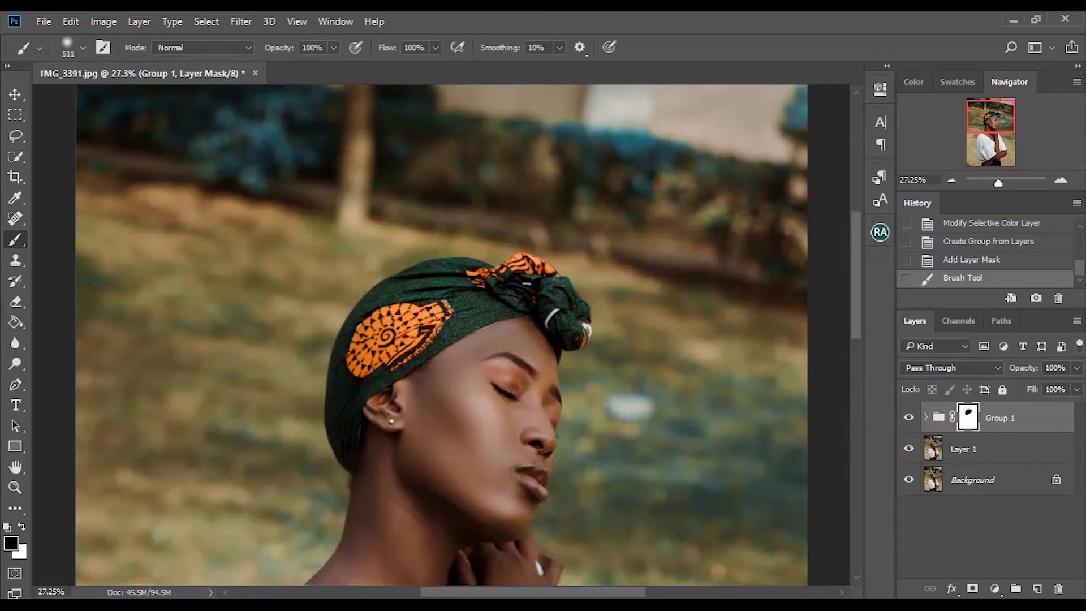
{"action": "key", "text": "ctrl+0"}
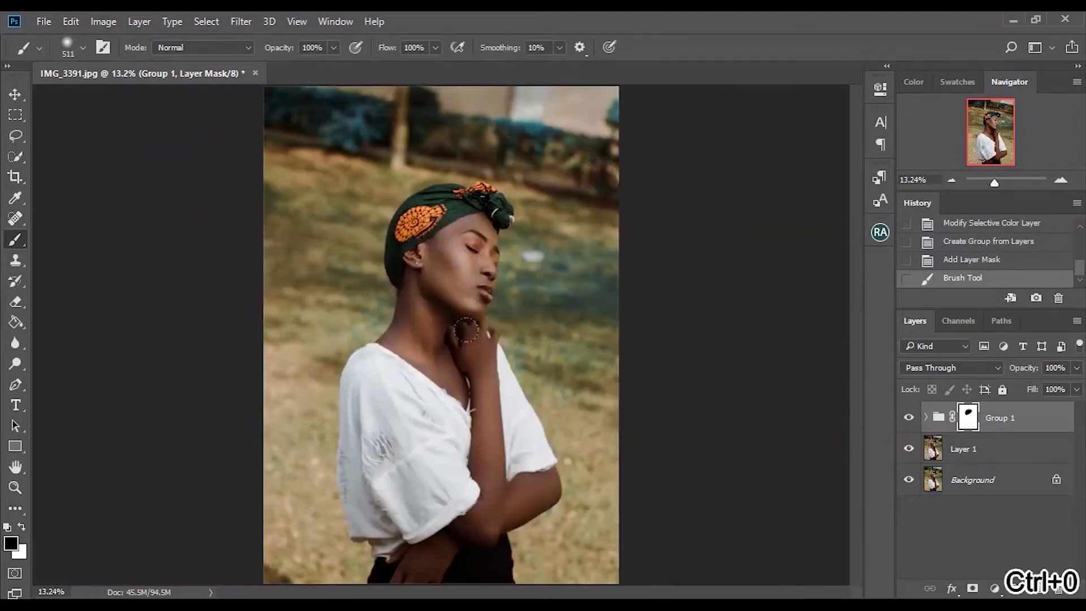
Add a Channel Mixer adjustment layer and set the Red output channel to Red +74%, Green -17% and Blue -2%
{"action": "left_click", "coordinate": [994, 588]}
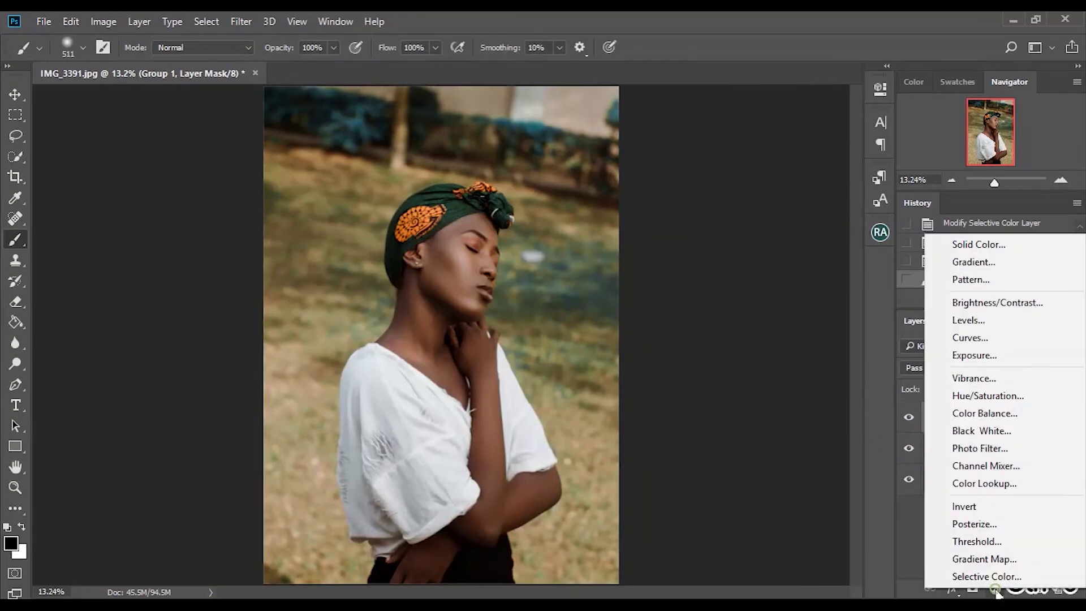
{"action": "left_click", "coordinate": [984, 465]}
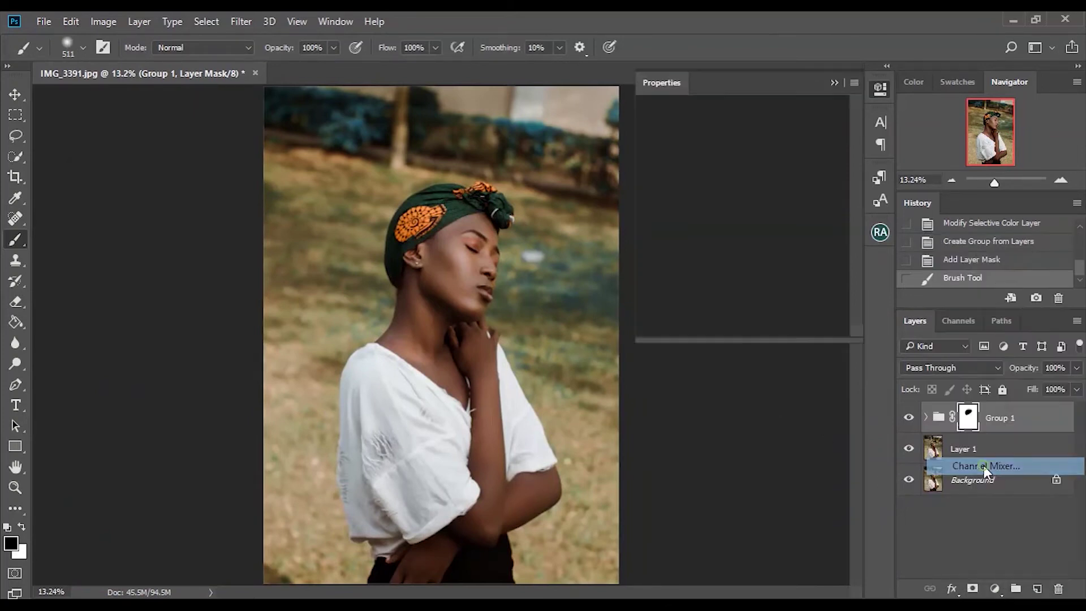
{"action": "left_click_drag", "start_coordinate": [790, 209], "coordinate": [779, 207]}
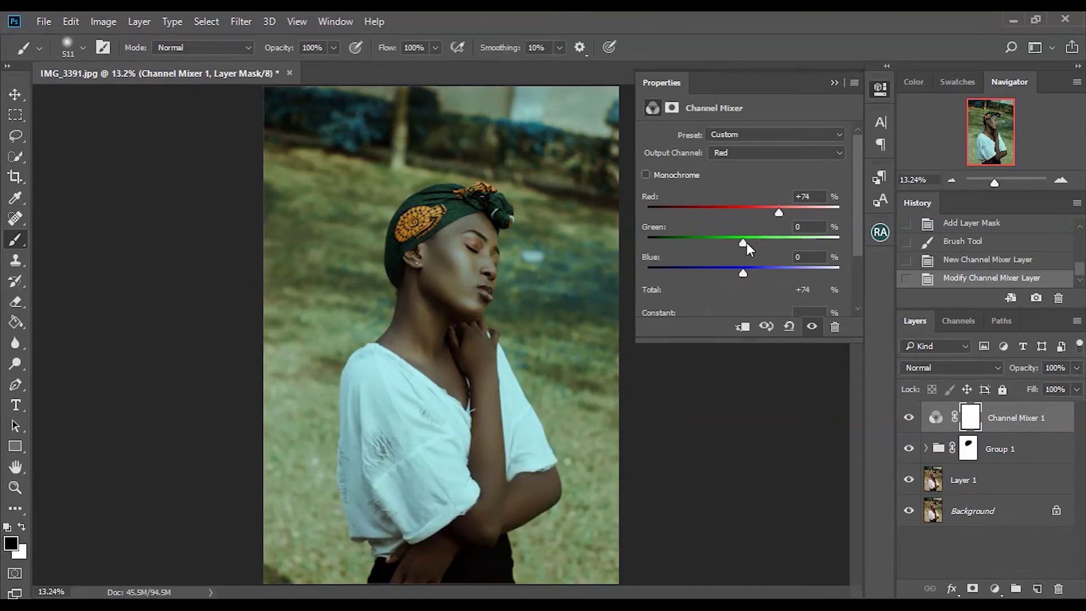
{"action": "left_click_drag", "start_coordinate": [742, 239], "coordinate": [738, 269]}
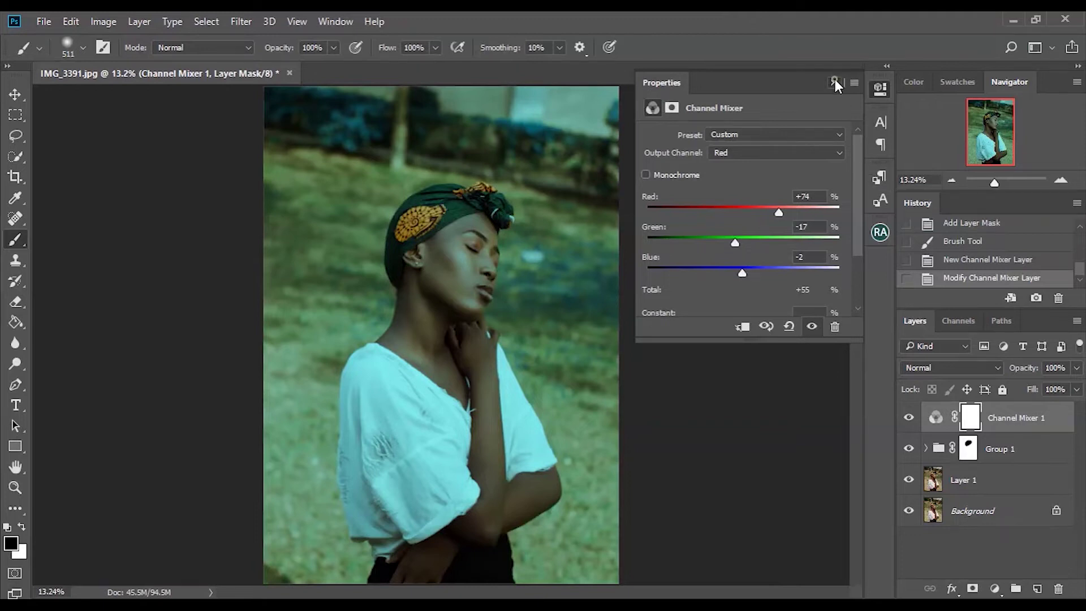
{"action": "left_click", "coordinate": [835, 82]}
Put the Channel Mixer layer into a new group and add a white layer mask to that group
{"action": "left_click_drag", "start_coordinate": [996, 418], "coordinate": [1015, 588]}
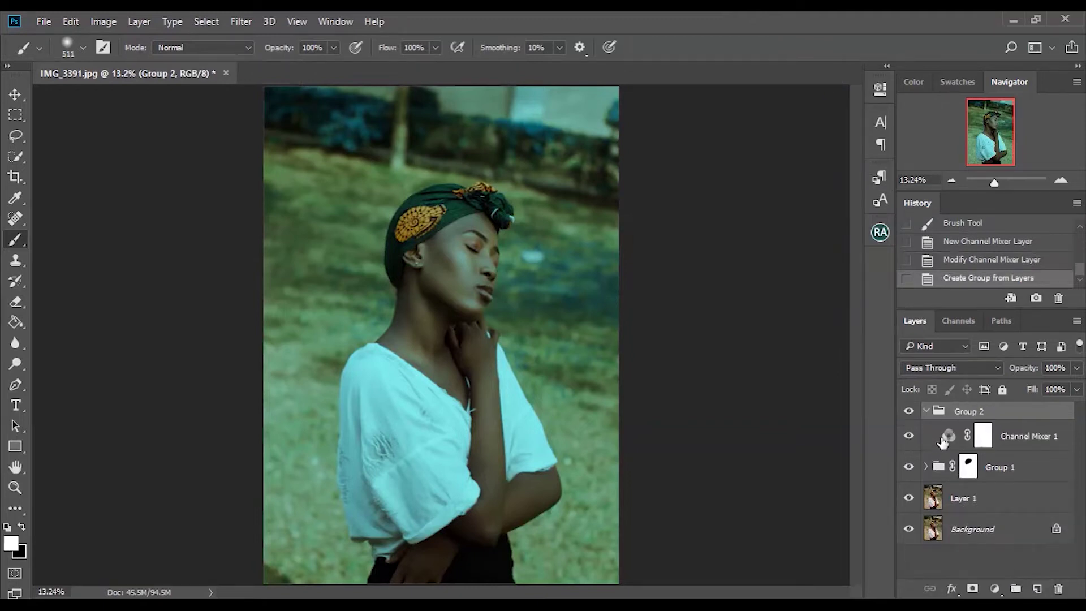
{"action": "left_click", "coordinate": [926, 413]}
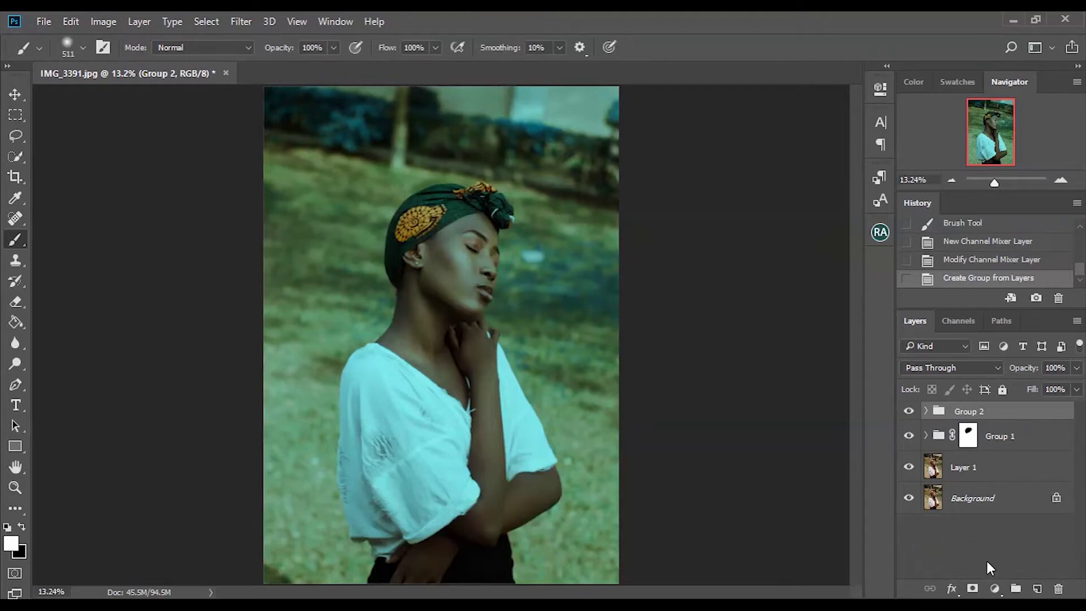
{"action": "left_click", "coordinate": [973, 588]}
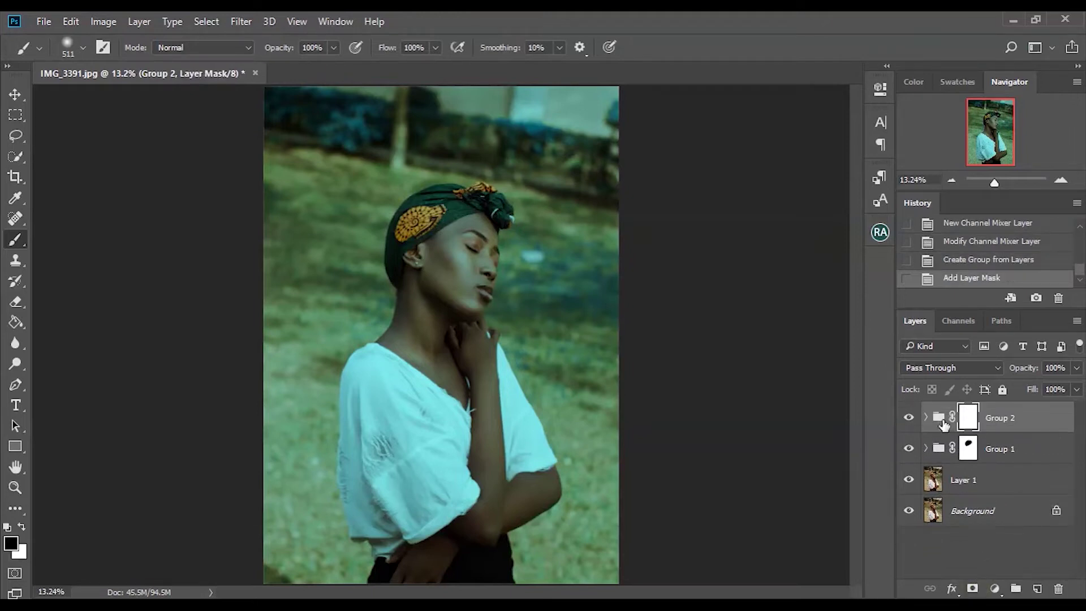
Paint black over the woman's face and down toward her neck and hand on the Group 2 mask with the 511 px brush
{"action": "key", "text": "x"}
{"action": "left_click", "coordinate": [21, 527]}
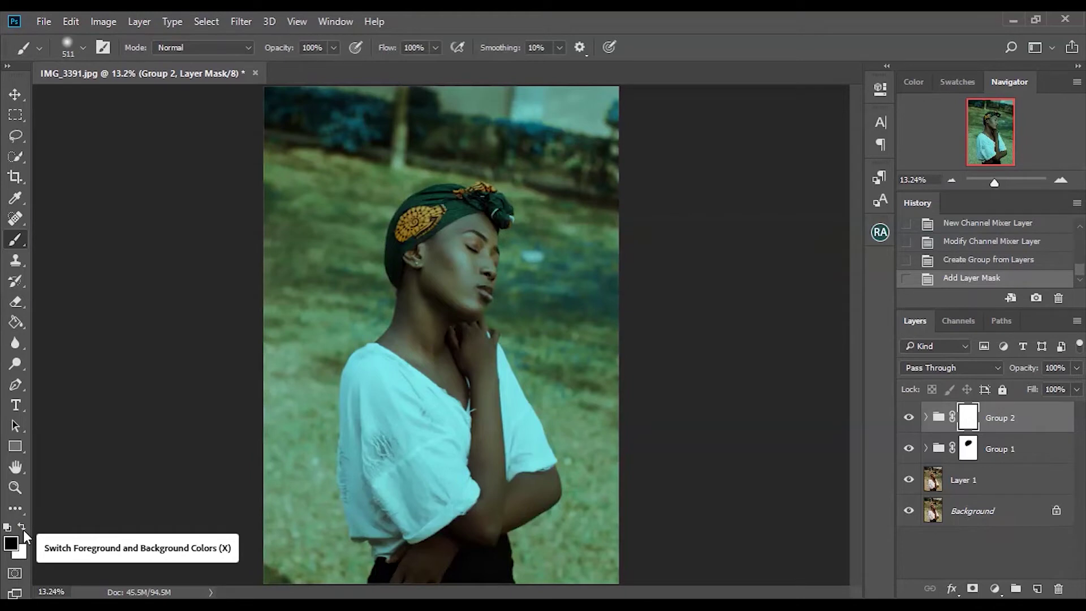
{"action": "left_click", "coordinate": [23, 527]}
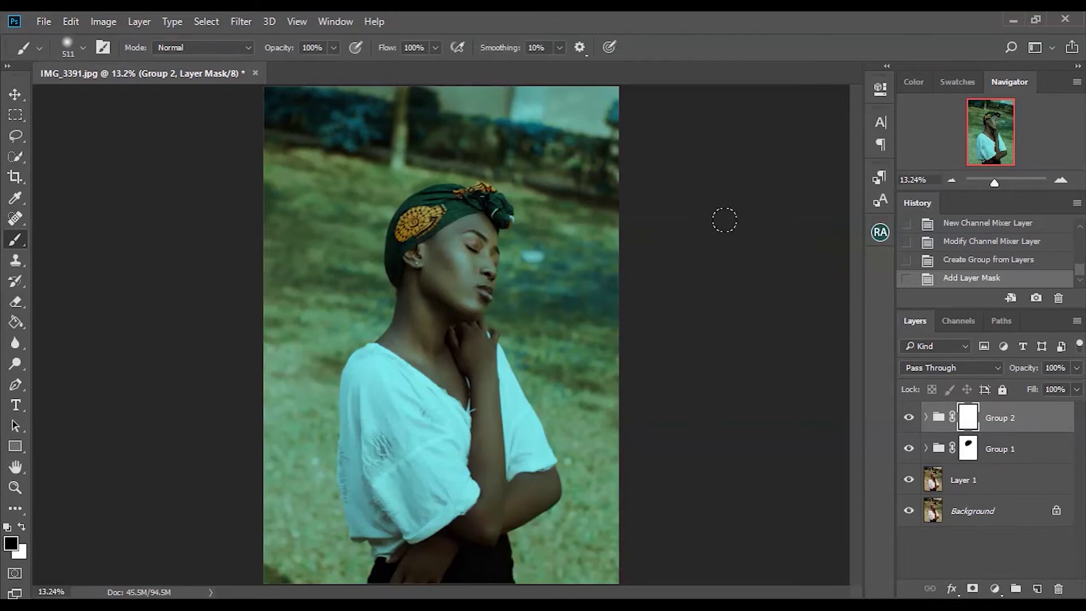
{"action": "left_click_drag", "start_coordinate": [1000, 182], "coordinate": [998, 181]}
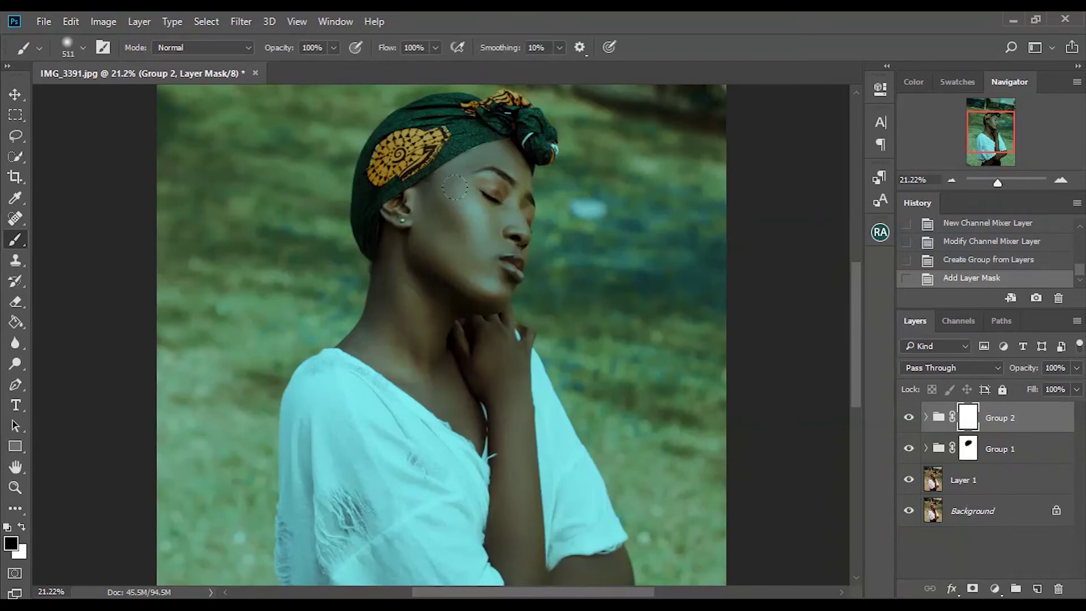
{"action": "left_click_drag", "start_coordinate": [858, 287], "coordinate": [856, 274]}
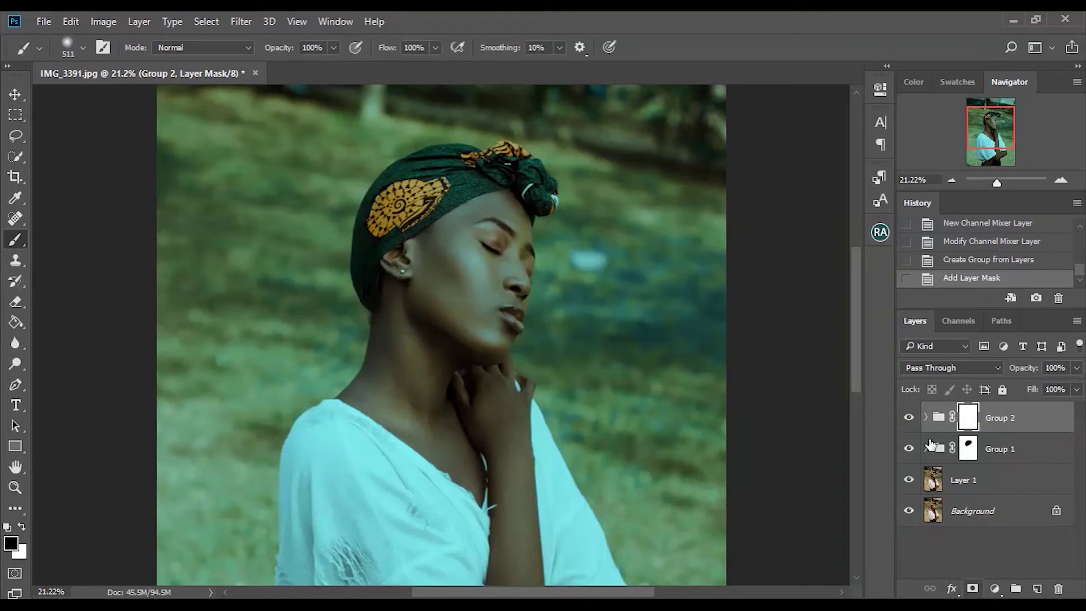
{"action": "left_click", "coordinate": [925, 418]}
{"action": "left_click", "coordinate": [925, 417]}
{"action": "mouse_move", "coordinate": [453, 225]}
{"action": "left_mouse_down"}
{"action": "mouse_move", "coordinate": [441, 260]}
{"action": "mouse_move", "coordinate": [509, 187]}
{"action": "left_mouse_up"}
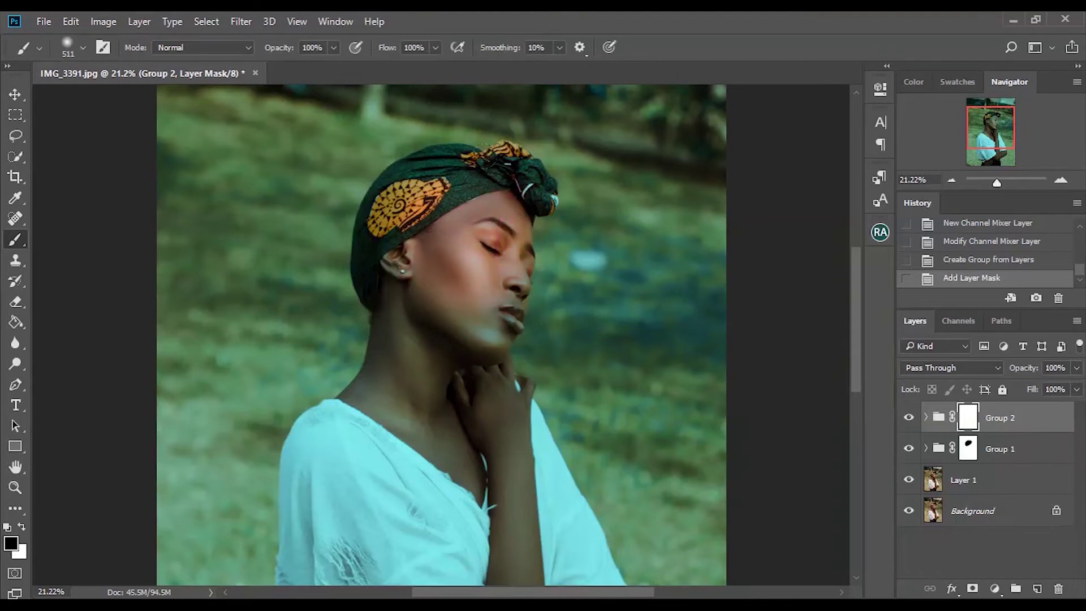
{"action": "mouse_move", "coordinate": [447, 159]}
{"action": "left_mouse_down"}
{"action": "mouse_move", "coordinate": [390, 192]}
{"action": "mouse_move", "coordinate": [379, 255]}
{"action": "mouse_move", "coordinate": [430, 328]}
{"action": "mouse_move", "coordinate": [441, 404]}
{"action": "mouse_move", "coordinate": [465, 432]}
{"action": "mouse_move", "coordinate": [536, 410]}
{"action": "left_mouse_up"}
Paint black over the white blouse and both arms on the Group 2 mask
{"action": "left_click_drag", "start_coordinate": [854, 330], "coordinate": [860, 356]}
{"action": "mouse_move", "coordinate": [413, 343]}
{"action": "left_mouse_down"}
{"action": "mouse_move", "coordinate": [390, 373]}
{"action": "mouse_move", "coordinate": [348, 294]}
{"action": "mouse_move", "coordinate": [308, 354]}
{"action": "mouse_move", "coordinate": [306, 407]}
{"action": "mouse_move", "coordinate": [340, 480]}
{"action": "mouse_move", "coordinate": [446, 363]}
{"action": "mouse_move", "coordinate": [532, 430]}
{"action": "mouse_move", "coordinate": [565, 395]}
{"action": "mouse_move", "coordinate": [600, 481]}
{"action": "mouse_move", "coordinate": [566, 384]}
{"action": "left_mouse_up"}
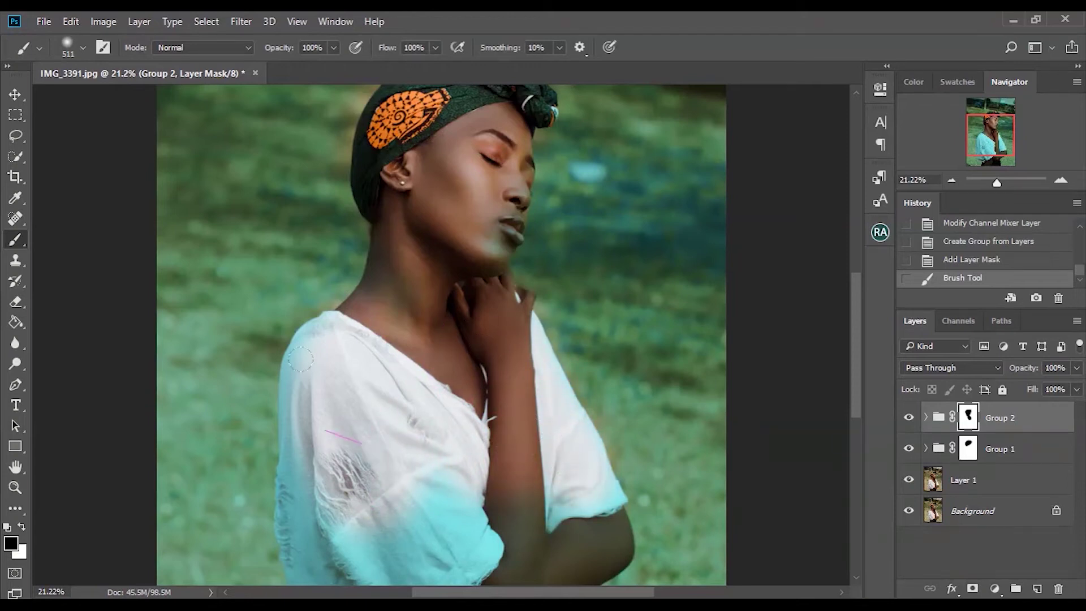
{"action": "mouse_move", "coordinate": [298, 319]}
{"action": "left_mouse_down"}
{"action": "mouse_move", "coordinate": [293, 369]}
{"action": "mouse_move", "coordinate": [332, 372]}
{"action": "mouse_move", "coordinate": [424, 498]}
{"action": "left_mouse_up"}
{"action": "left_click_drag", "start_coordinate": [853, 346], "coordinate": [856, 373]}
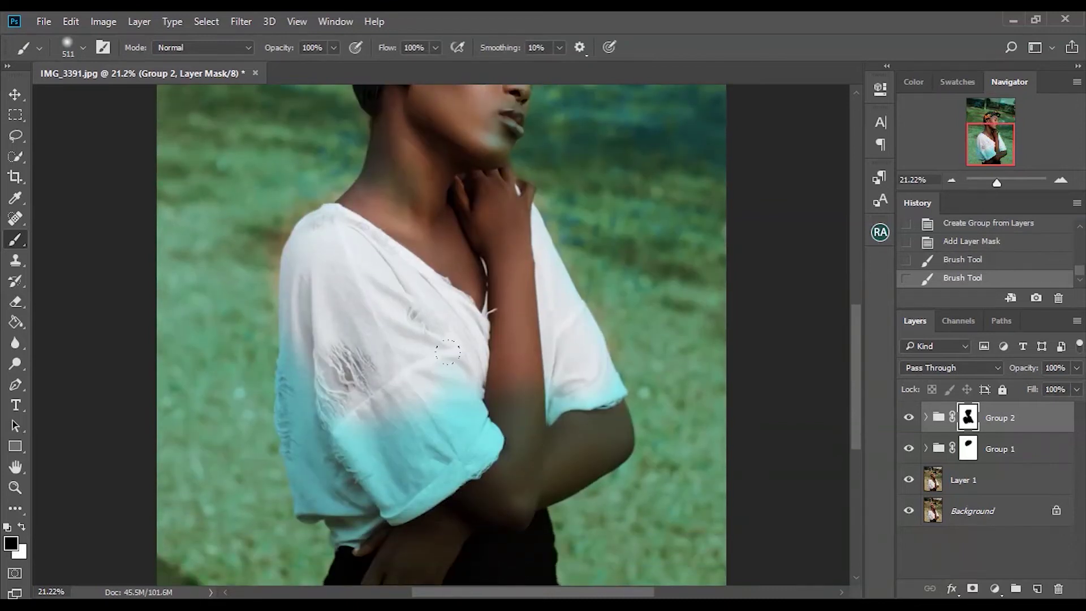
{"action": "mouse_move", "coordinate": [282, 342]}
{"action": "left_mouse_down"}
{"action": "mouse_move", "coordinate": [309, 483]}
{"action": "mouse_move", "coordinate": [396, 523]}
{"action": "mouse_move", "coordinate": [458, 446]}
{"action": "mouse_move", "coordinate": [625, 390]}
{"action": "mouse_move", "coordinate": [566, 429]}
{"action": "mouse_move", "coordinate": [440, 461]}
{"action": "mouse_move", "coordinate": [464, 391]}
{"action": "left_mouse_up"}
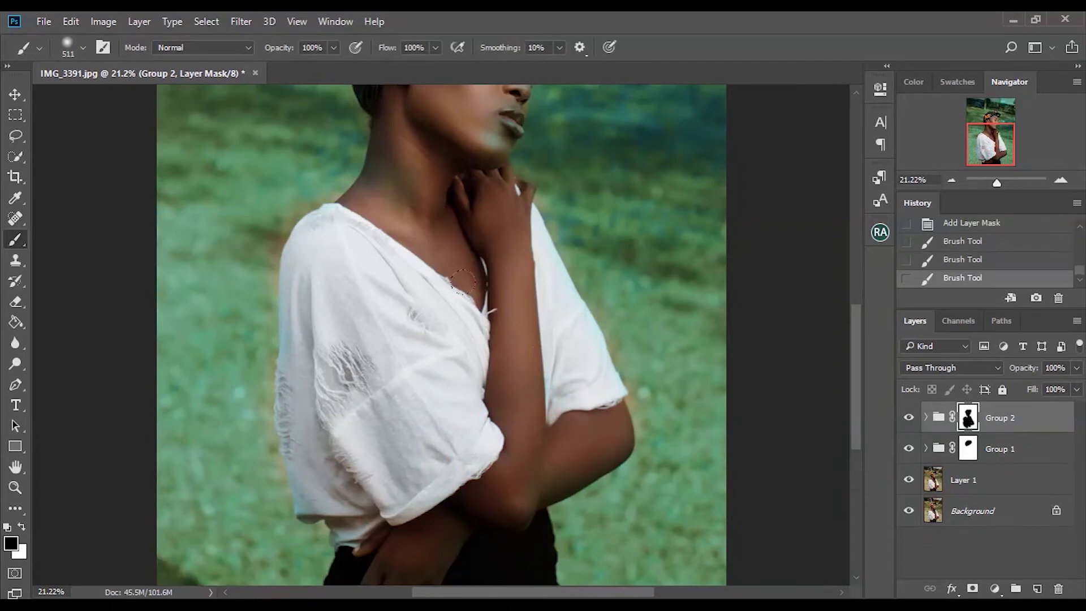
Paint black over the remaining tinted areas of the neck, chin and mouth on the Group 2 mask
{"action": "left_click_drag", "start_coordinate": [415, 192], "coordinate": [451, 230]}
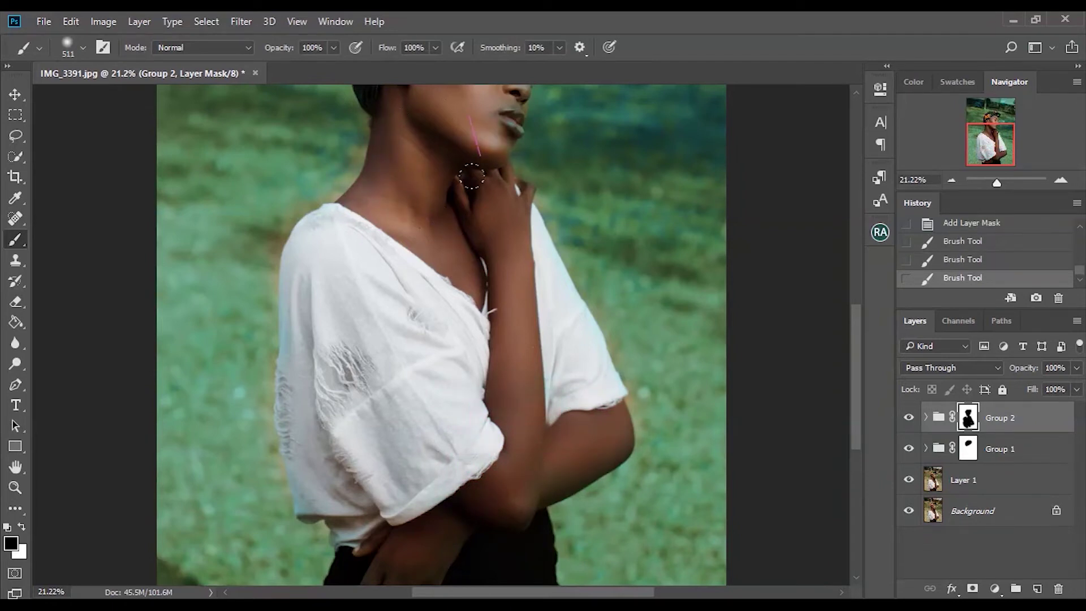
{"action": "left_click_drag", "start_coordinate": [462, 171], "coordinate": [483, 116]}
{"action": "scroll", "coordinate": [727, 263], "scroll_direction": "up", "scroll_amount": 5}
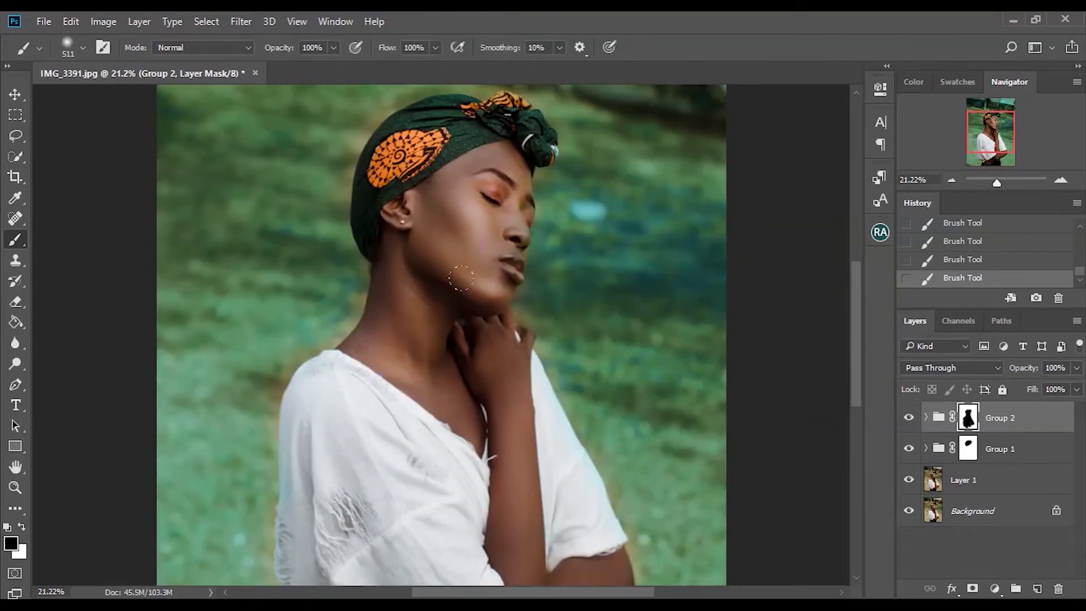
{"action": "left_click_drag", "start_coordinate": [853, 316], "coordinate": [861, 378]}
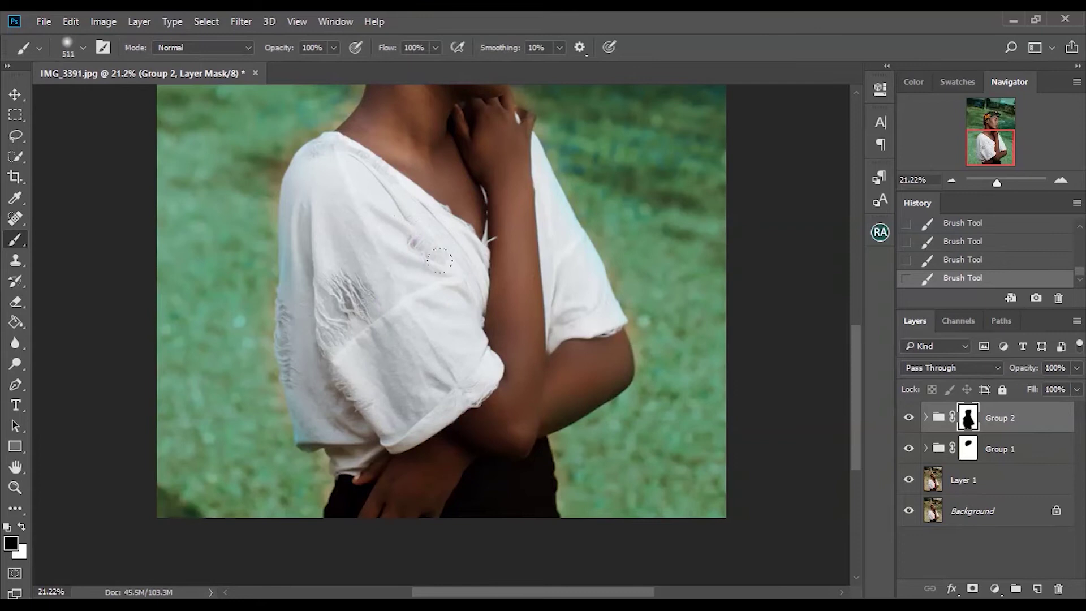
Lower the opacity of Group 2 to 27%
{"action": "key", "text": "ctrl+0"}
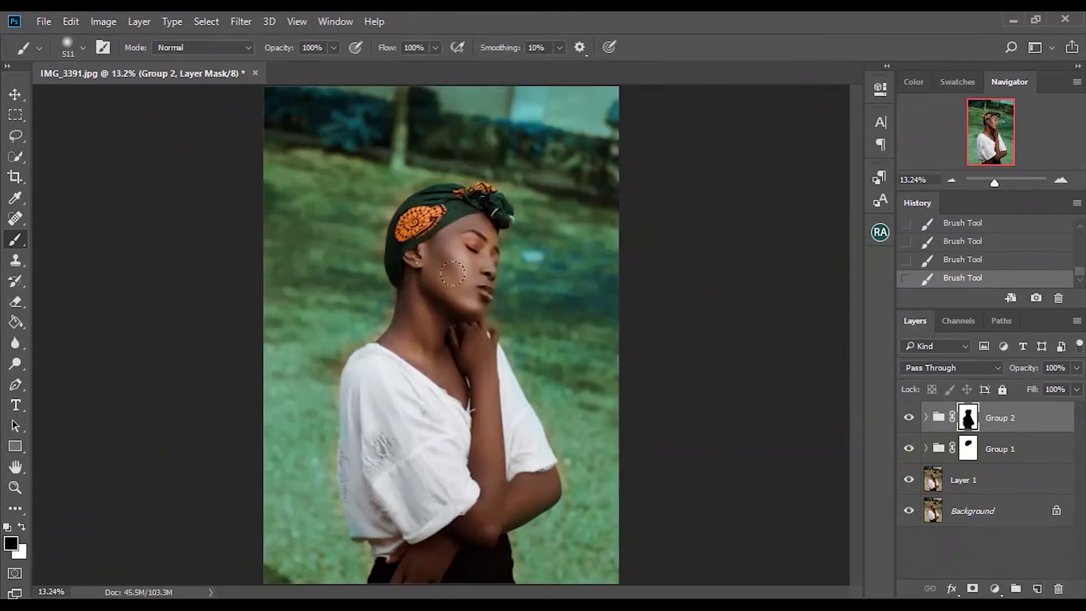
{"action": "left_click", "coordinate": [1076, 367]}
{"action": "left_click_drag", "start_coordinate": [1078, 385], "coordinate": [1023, 388]}
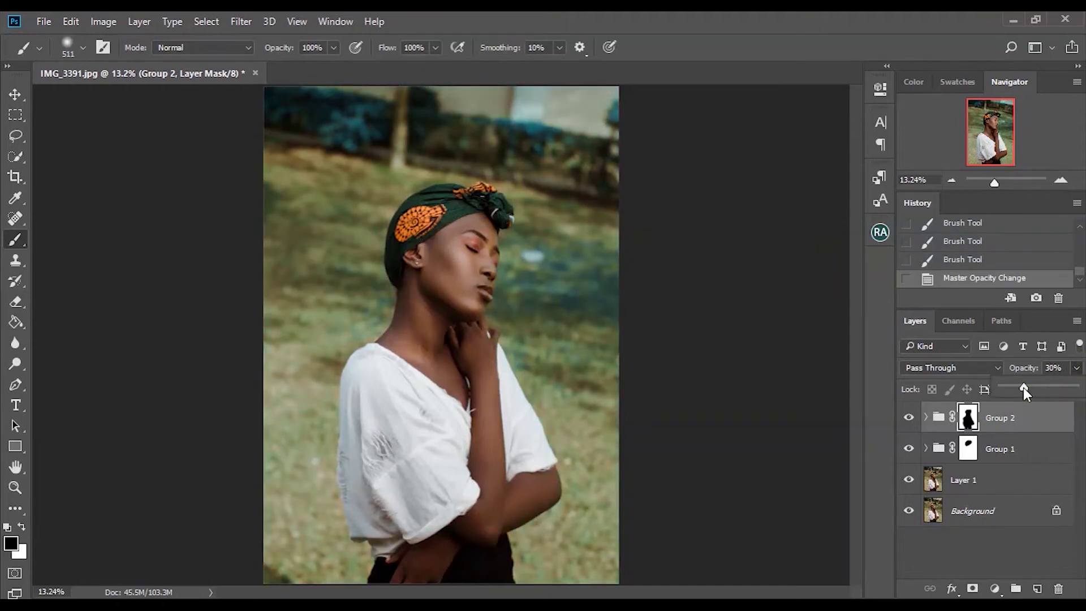
{"action": "left_click", "coordinate": [920, 418]}
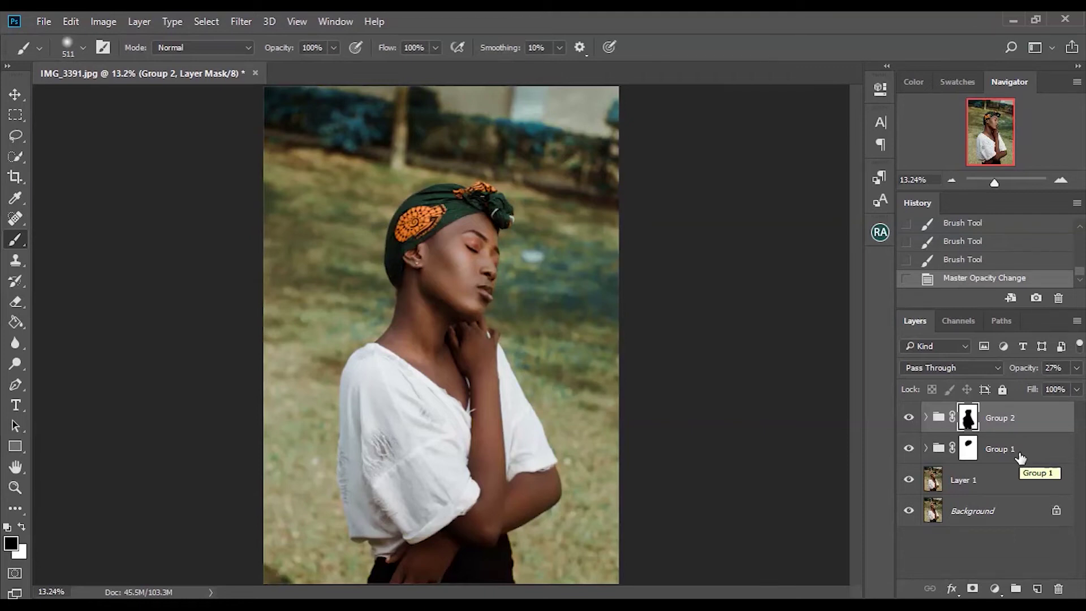
Delete Group 1 and Group 2 and add a new empty layer above Layer 1
{"action": "left_click", "coordinate": [1002, 456], "text": "shift"}
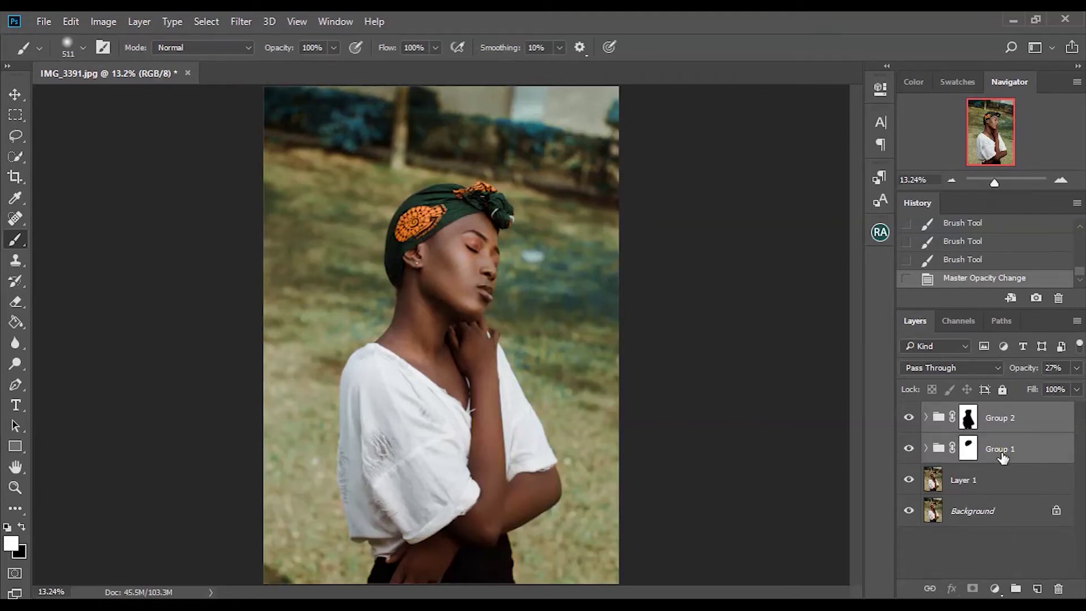
{"action": "key", "text": "Delete"}
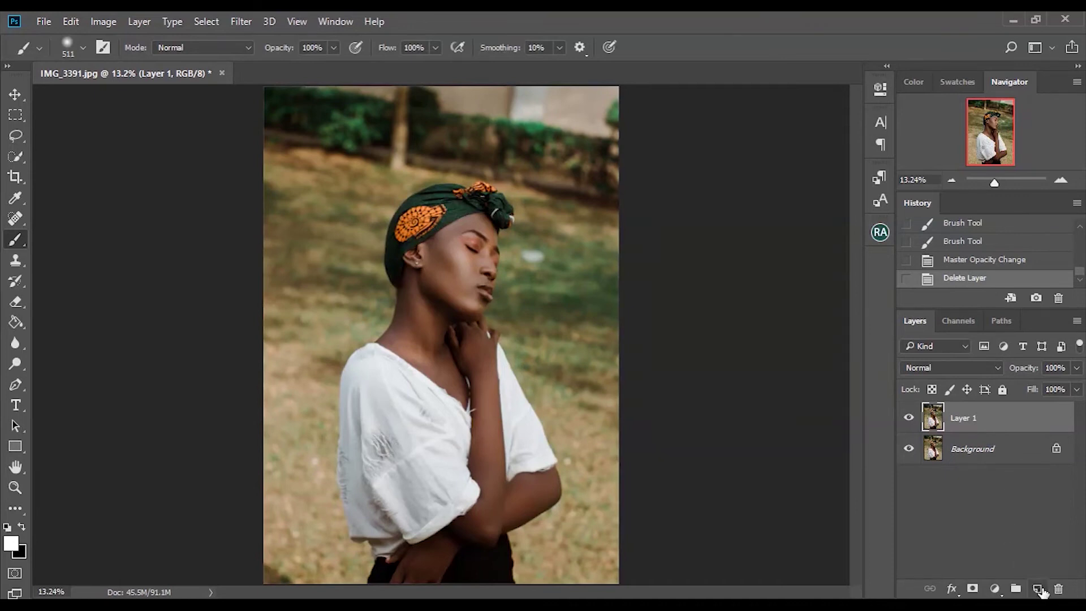
{"action": "left_click", "coordinate": [1038, 589]}
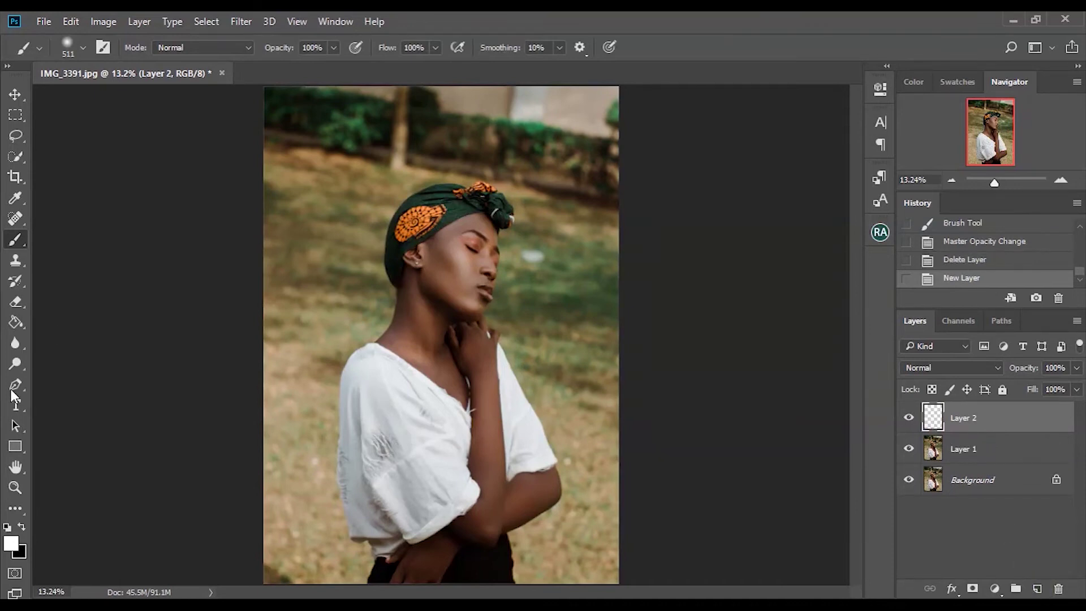
Add the text MASKING in white Gotham Black beside the woman's head and set its size to 72 pt
{"action": "left_click", "coordinate": [16, 407]}
{"action": "left_click", "coordinate": [328, 275]}
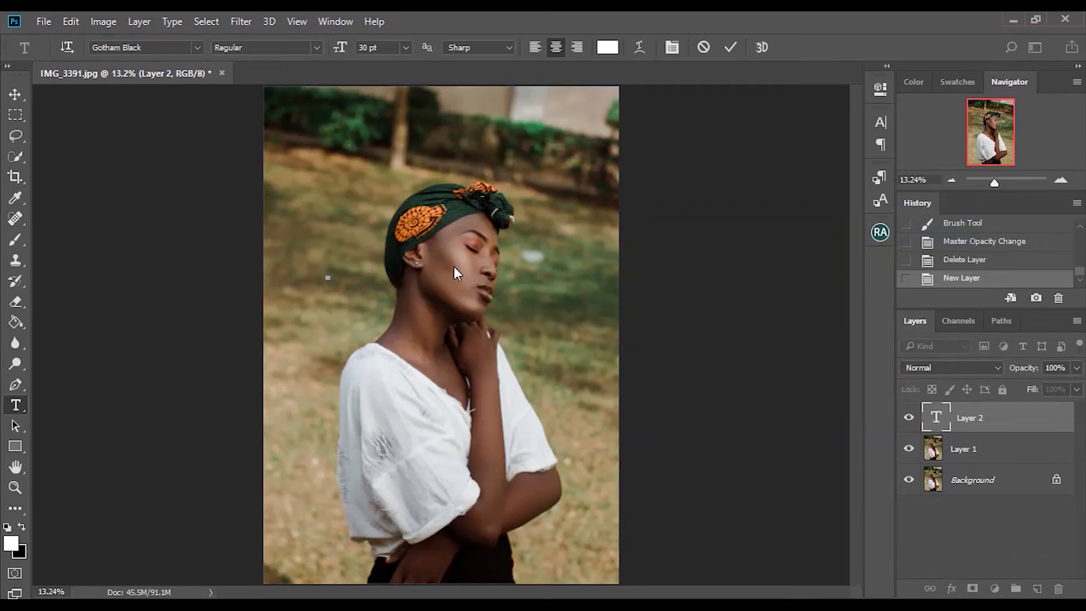
{"action": "type", "text": "MASKING"}
{"action": "key", "text": "ctrl+a"}
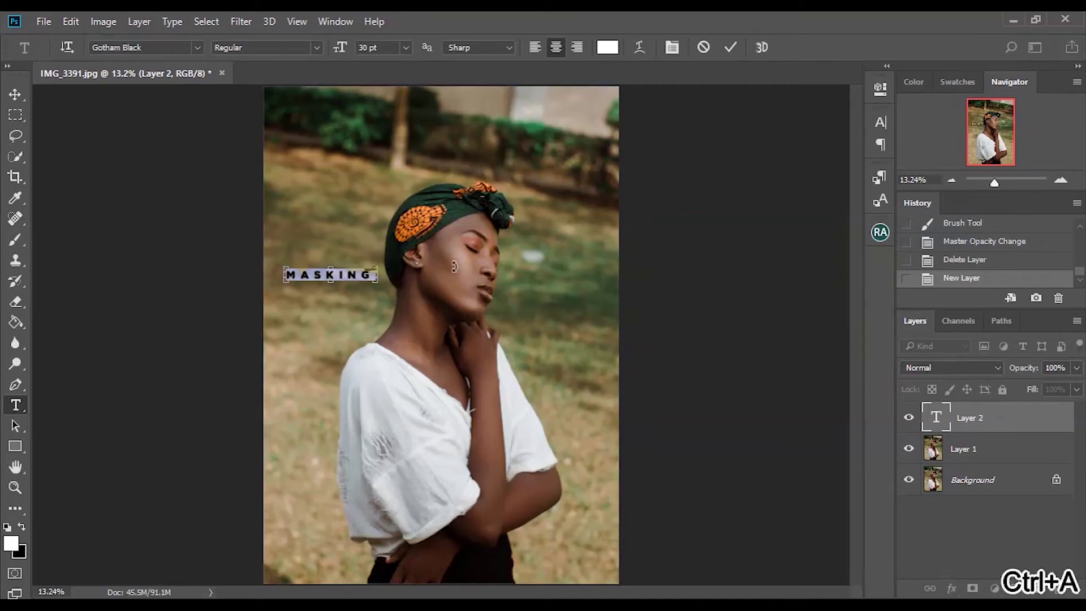
{"action": "left_click", "coordinate": [403, 48]}
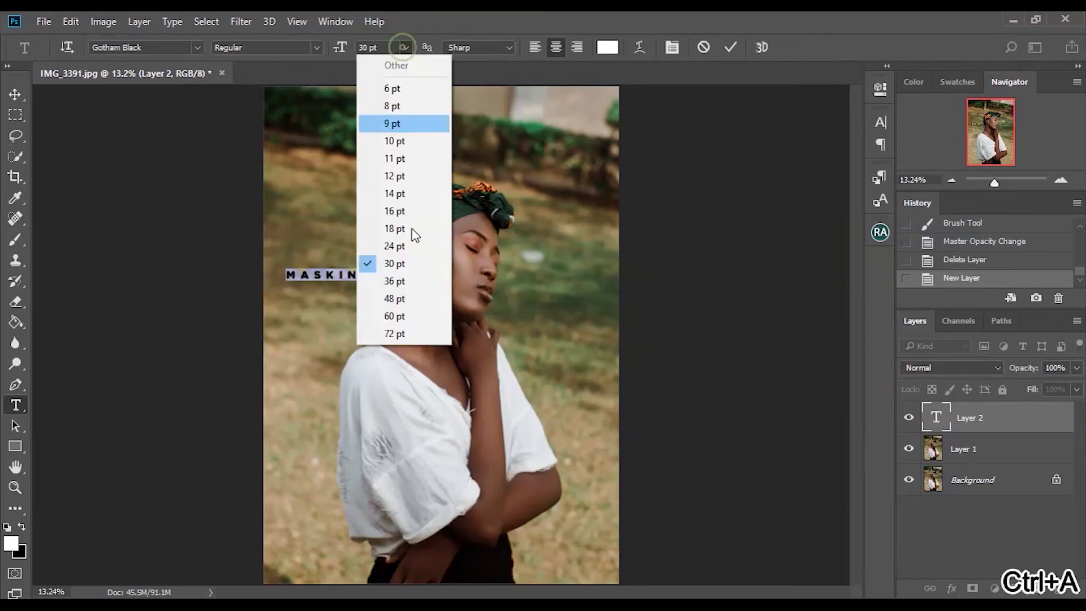
{"action": "left_click", "coordinate": [389, 299]}
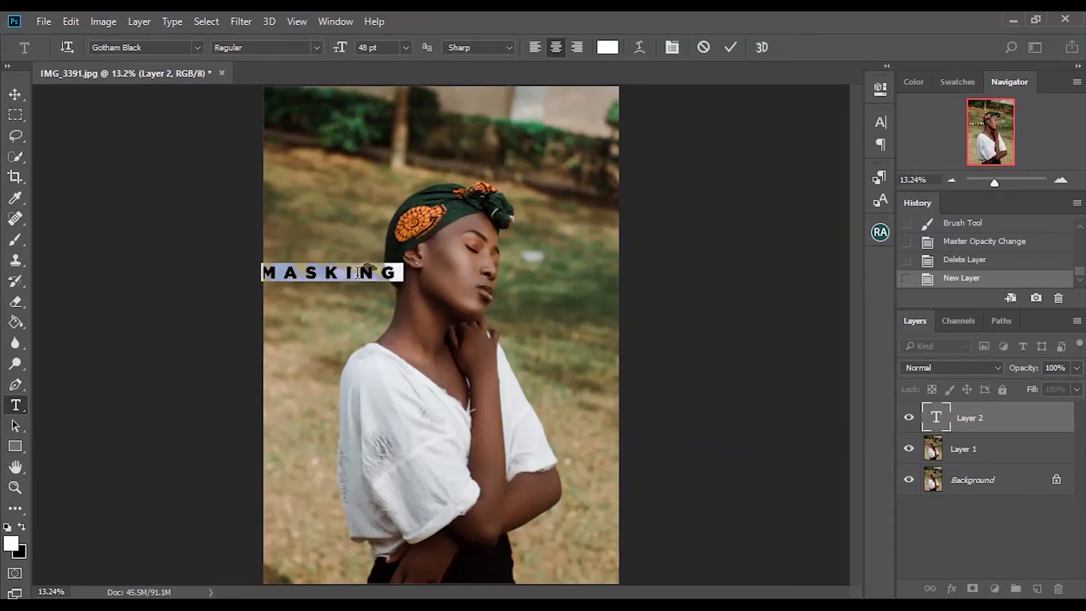
{"action": "left_click", "coordinate": [405, 47]}
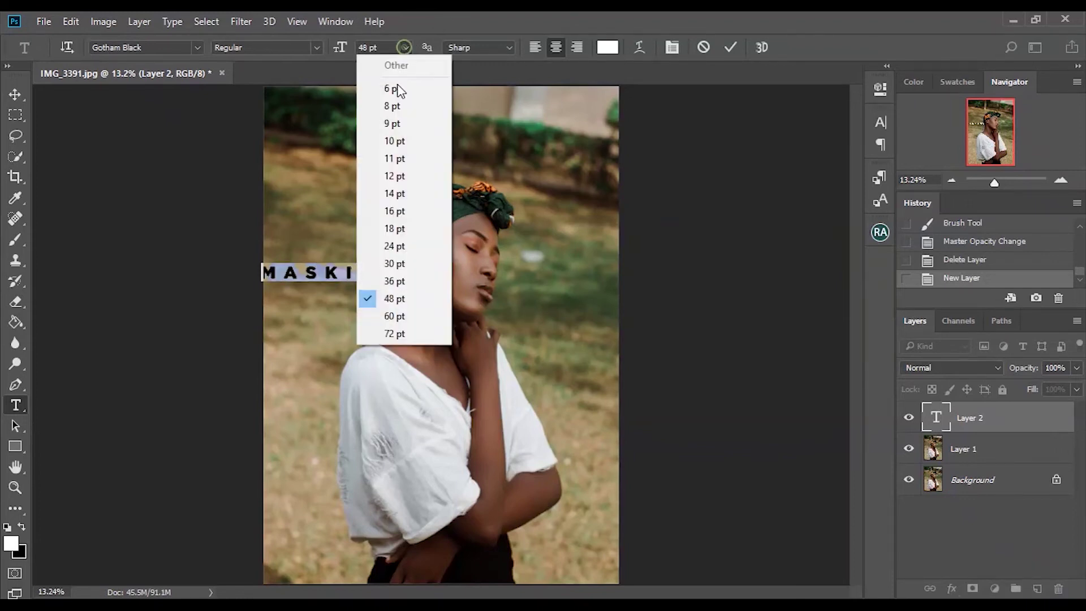
{"action": "left_click", "coordinate": [400, 332]}
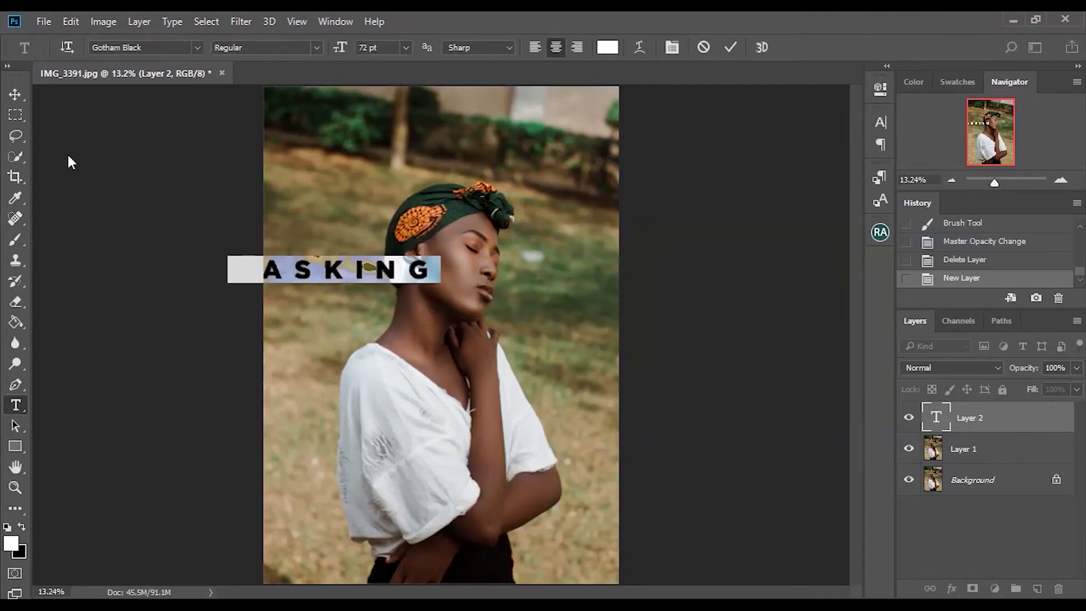
Move the MASKING text to the middle of the photo across the chin and place its layer below Layer 1
{"action": "left_click", "coordinate": [15, 94]}
{"action": "left_click_drag", "start_coordinate": [401, 275], "coordinate": [489, 298]}
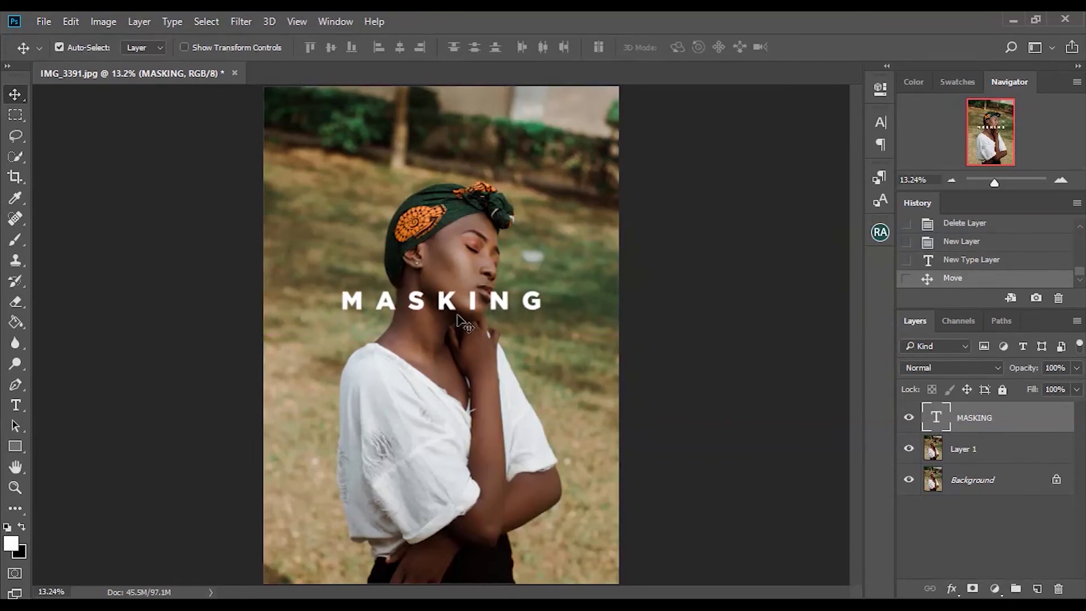
{"action": "left_click_drag", "start_coordinate": [470, 299], "coordinate": [468, 299]}
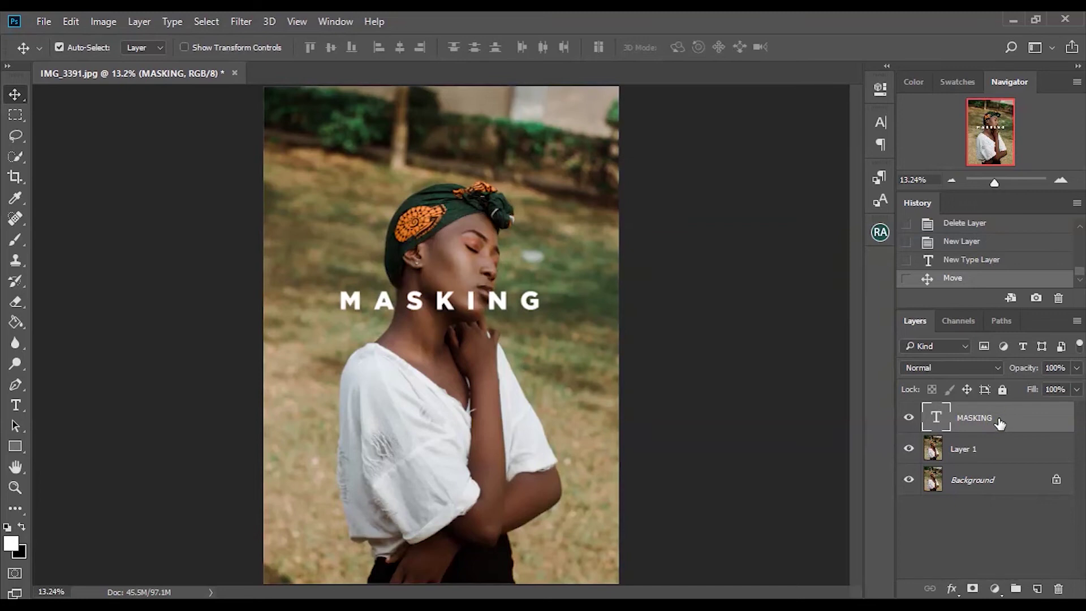
{"action": "left_click_drag", "start_coordinate": [998, 419], "coordinate": [990, 447]}
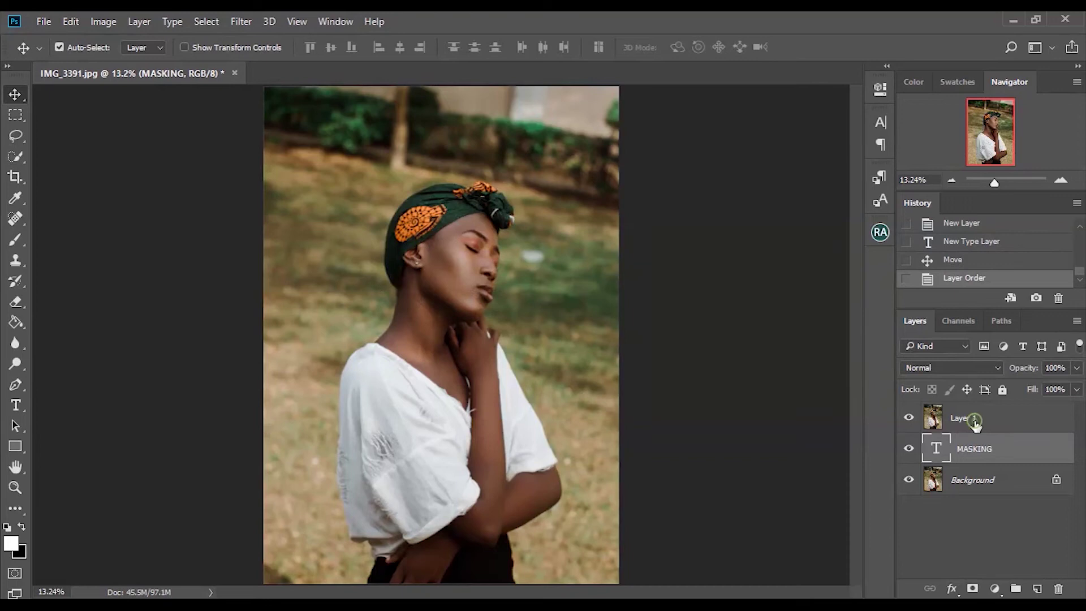
Select the woman's headwrap, face, neck and raised forearm on Layer 1 with the Quick Selection tool
{"action": "left_click", "coordinate": [975, 423]}
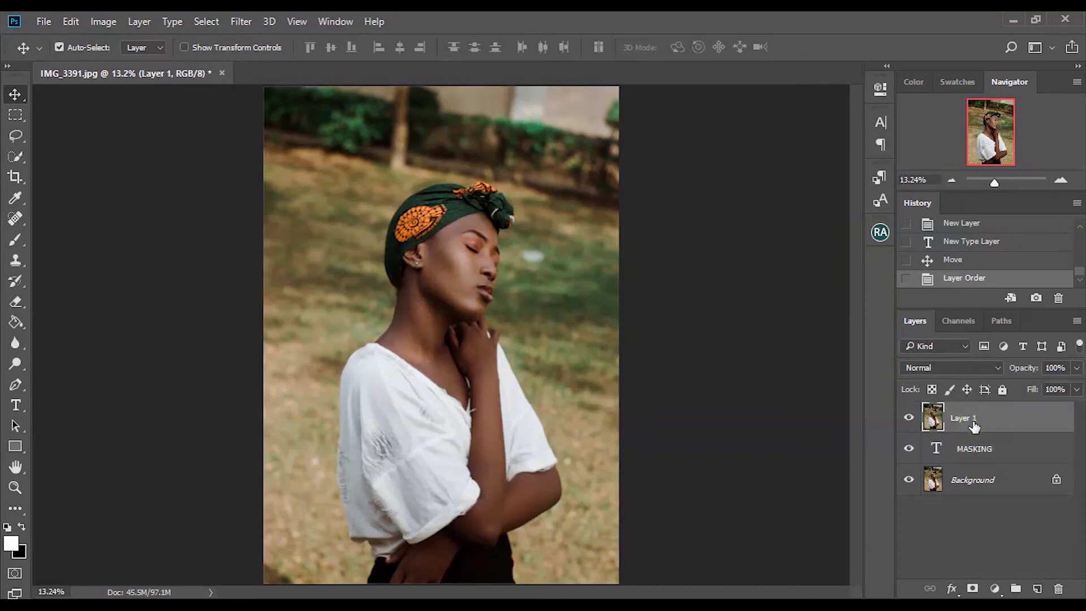
{"action": "left_click", "coordinate": [17, 156]}
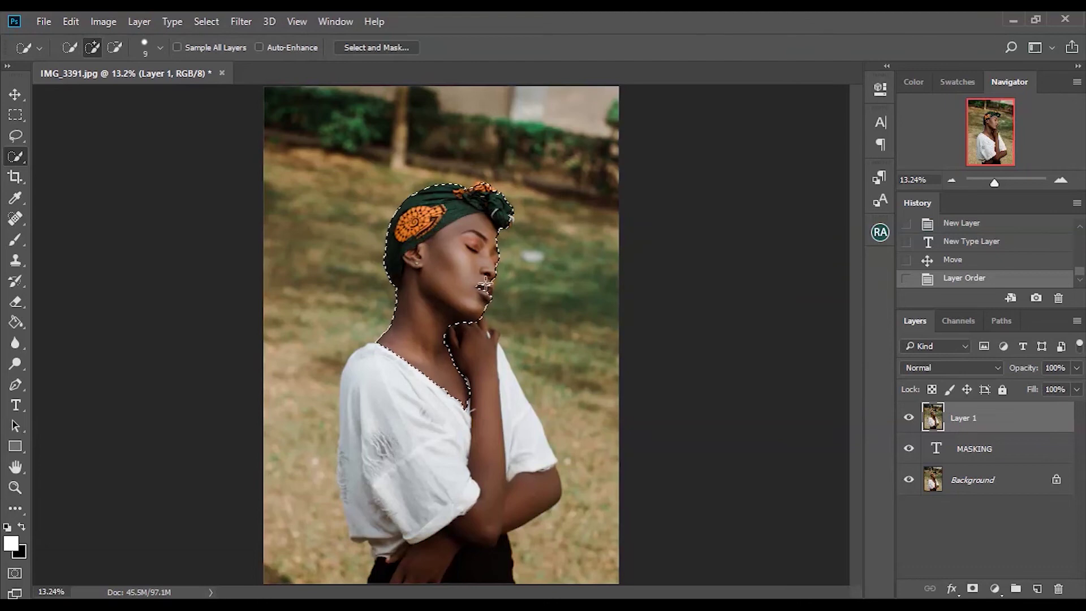
{"action": "left_click", "coordinate": [476, 390]}
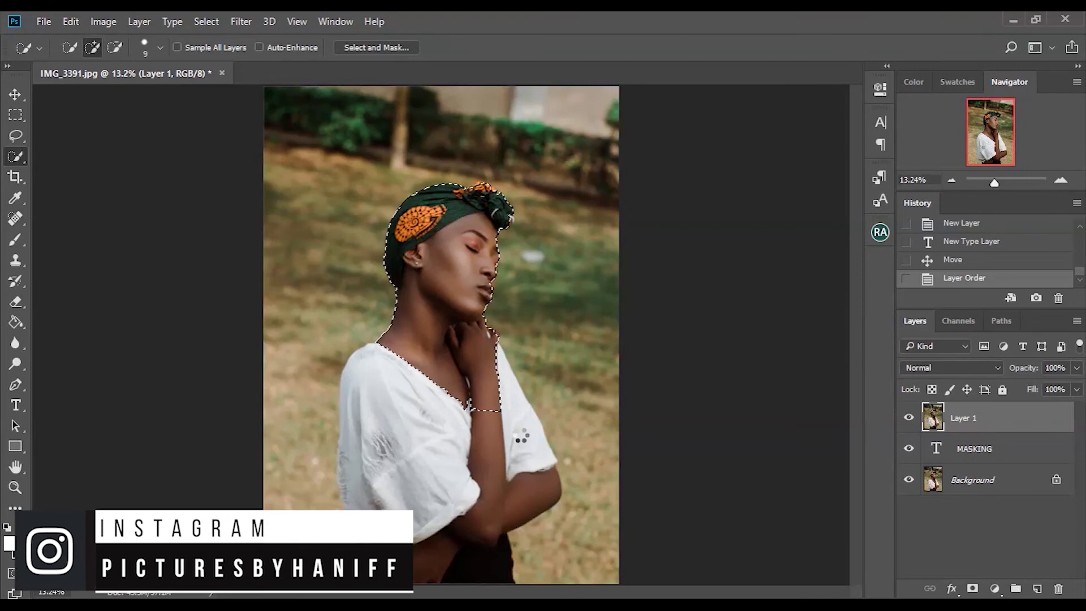
{"action": "left_click", "coordinate": [487, 469]}
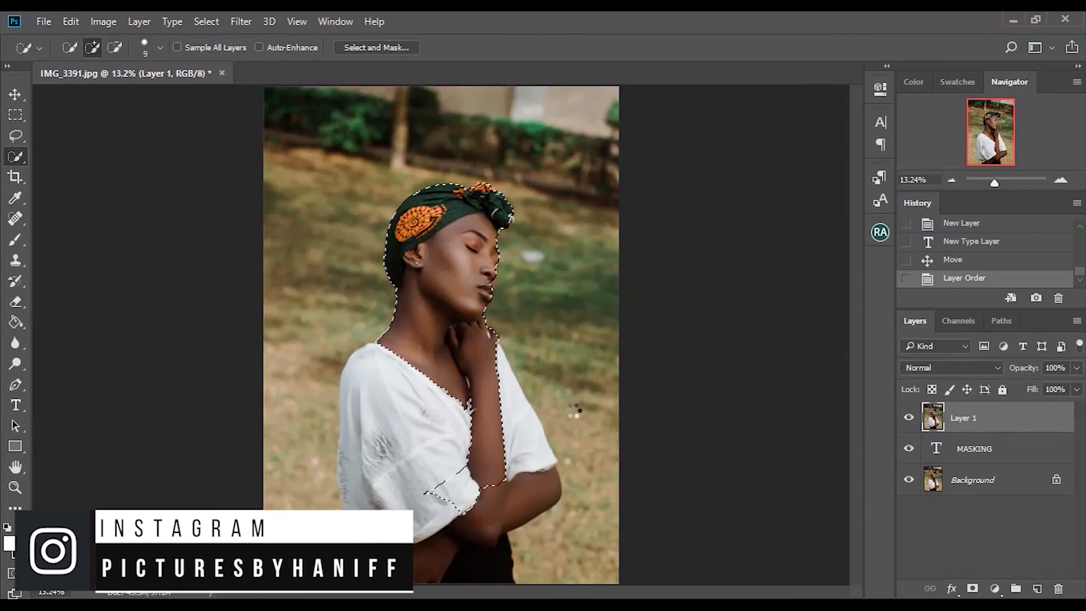
Extend the quick selection over the blouse, both arms and the black skirt to cover the whole woman
{"action": "left_click_drag", "start_coordinate": [994, 181], "coordinate": [1000, 180]}
{"action": "left_click_drag", "start_coordinate": [350, 397], "coordinate": [323, 414]}
{"action": "left_click_drag", "start_coordinate": [853, 334], "coordinate": [853, 362]}
{"action": "left_click", "coordinate": [288, 322]}
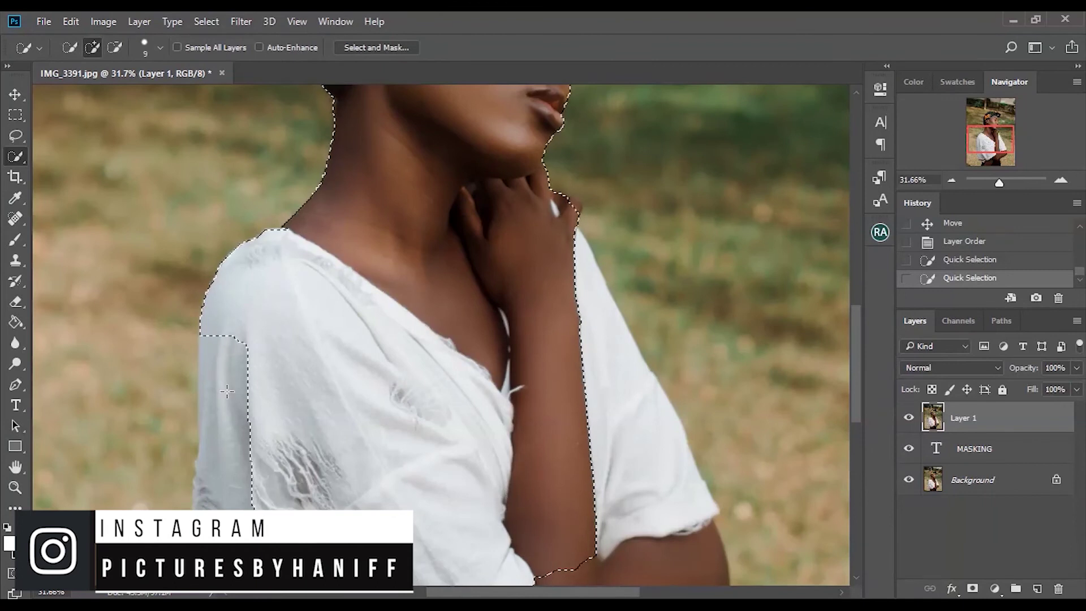
{"action": "left_click_drag", "start_coordinate": [1002, 181], "coordinate": [999, 182]}
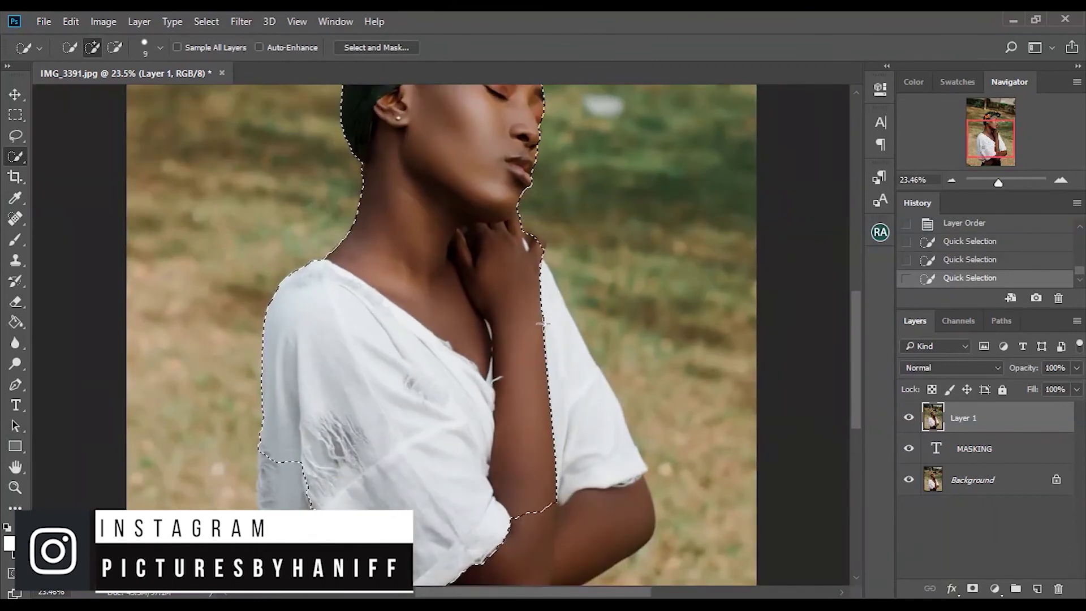
{"action": "left_click_drag", "start_coordinate": [857, 386], "coordinate": [855, 434]}
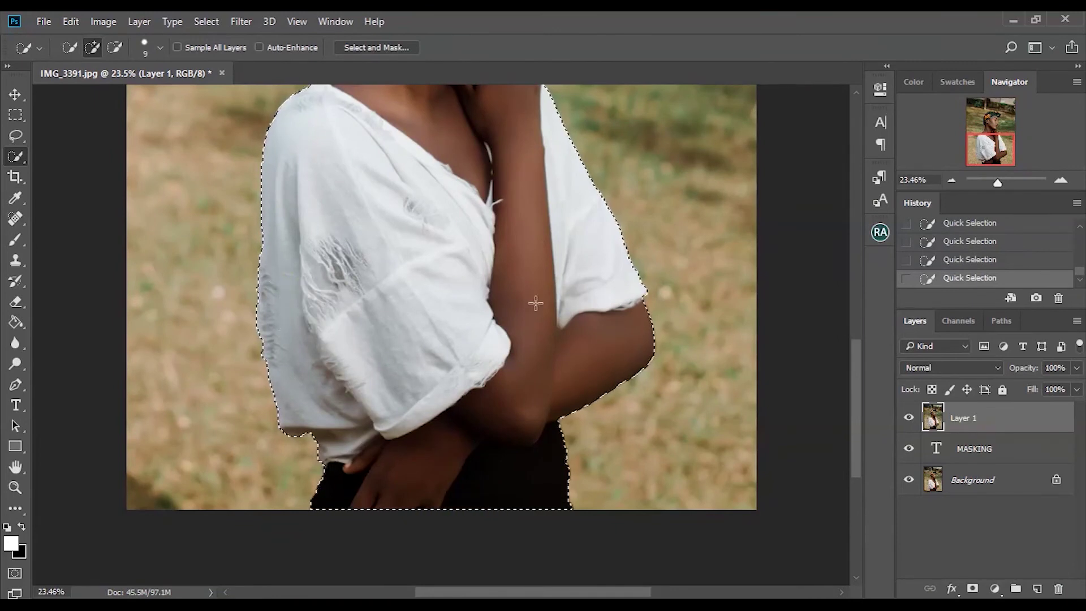
{"action": "key", "text": "ctrl+0"}
{"action": "left_click_drag", "start_coordinate": [985, 181], "coordinate": [1001, 180]}
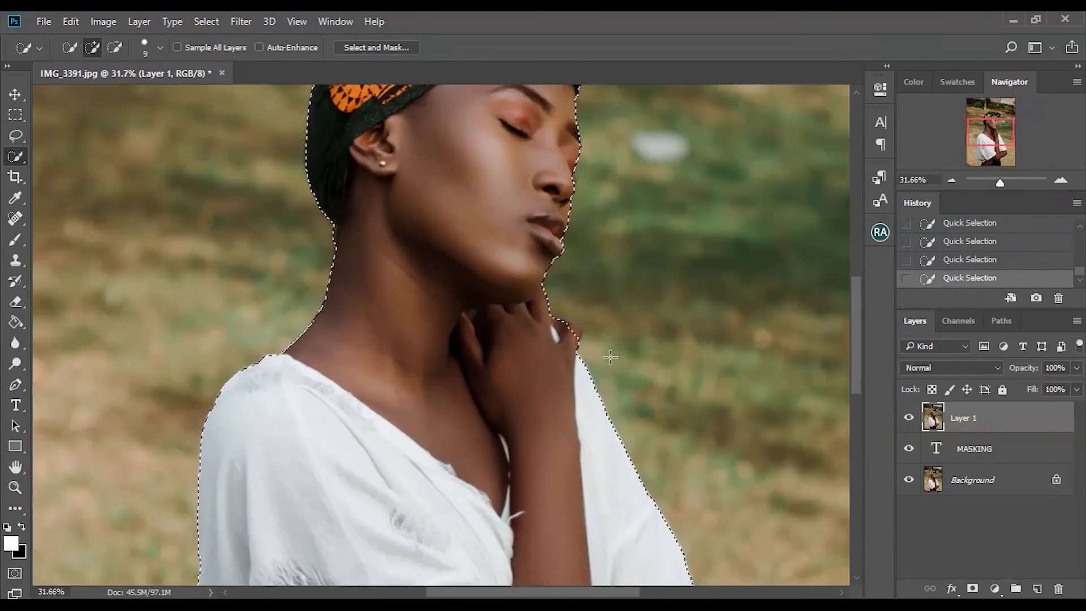
{"action": "left_click_drag", "start_coordinate": [854, 315], "coordinate": [853, 288]}
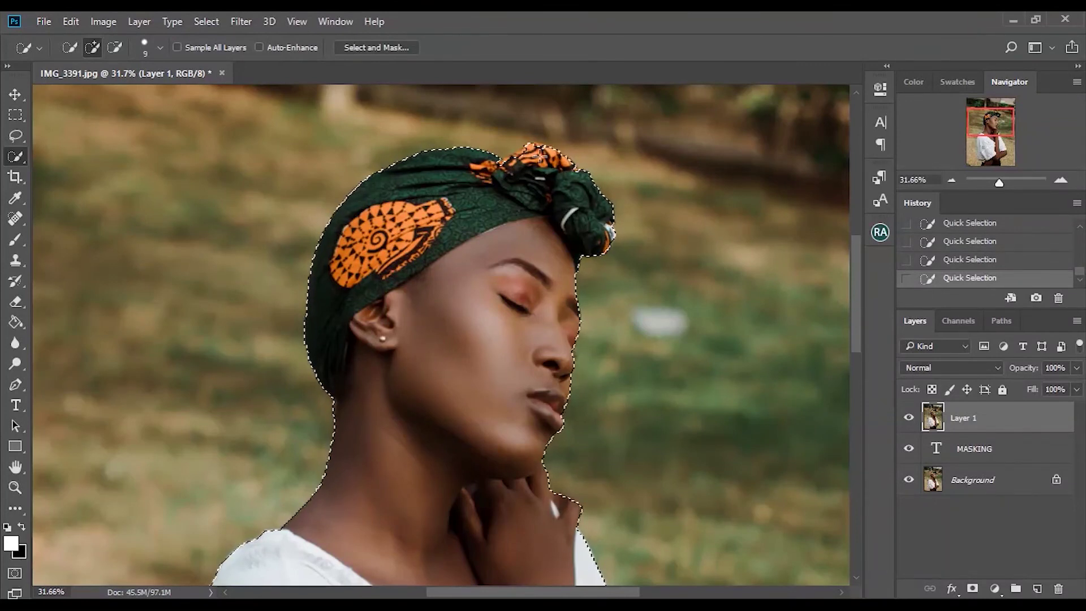
Open Select and Mask on the woman's selection, set the view transparency to 25%, and output it to a New Layer with Layer Mask
{"action": "key", "text": "ctrl+0"}
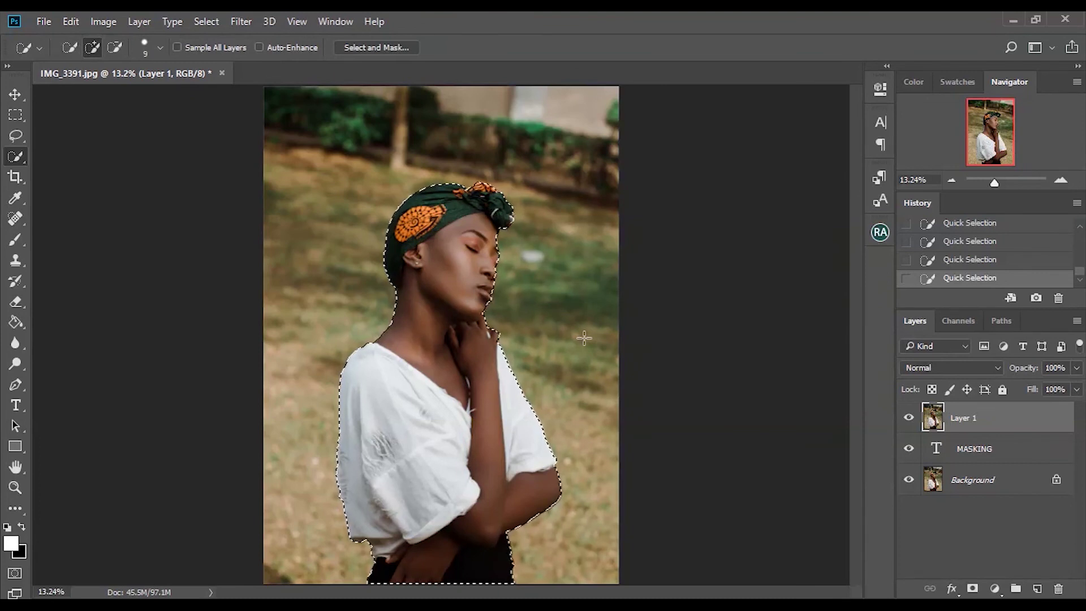
{"action": "right_click", "coordinate": [500, 263]}
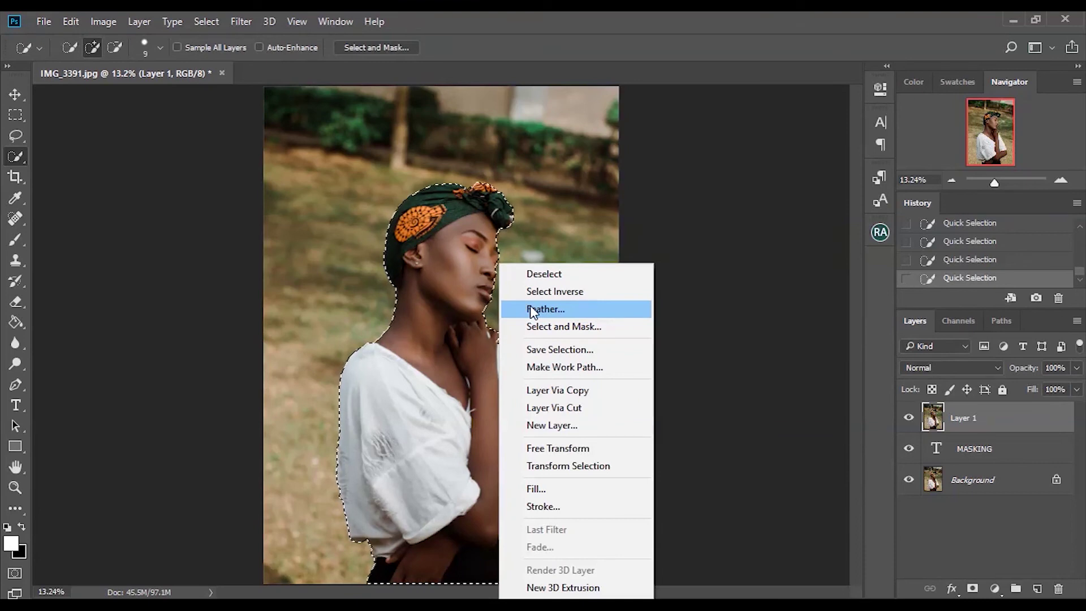
{"action": "left_click", "coordinate": [545, 321]}
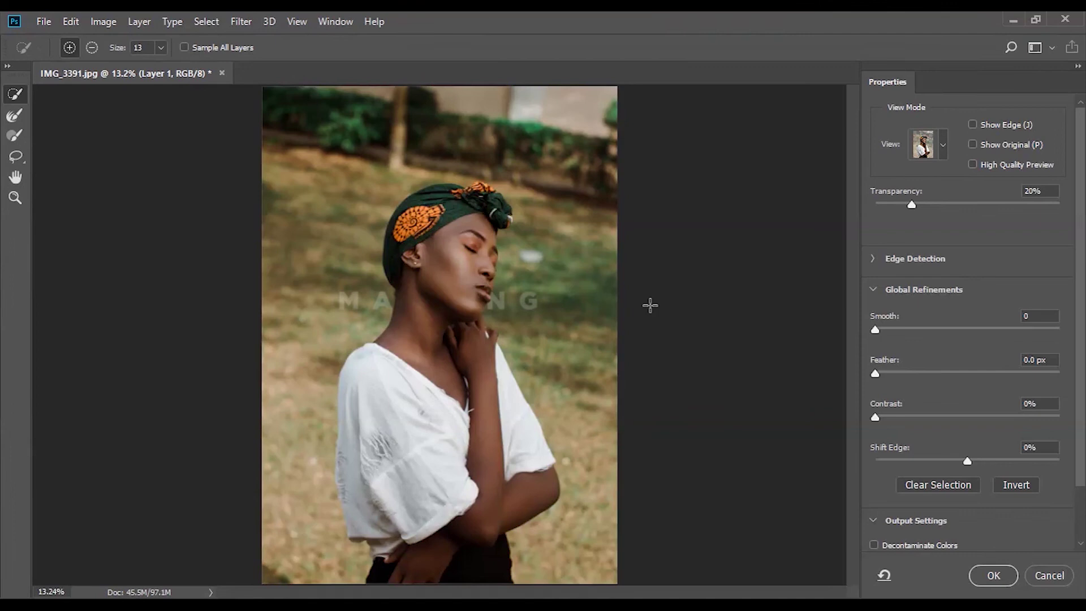
{"action": "left_click_drag", "start_coordinate": [915, 202], "coordinate": [922, 240]}
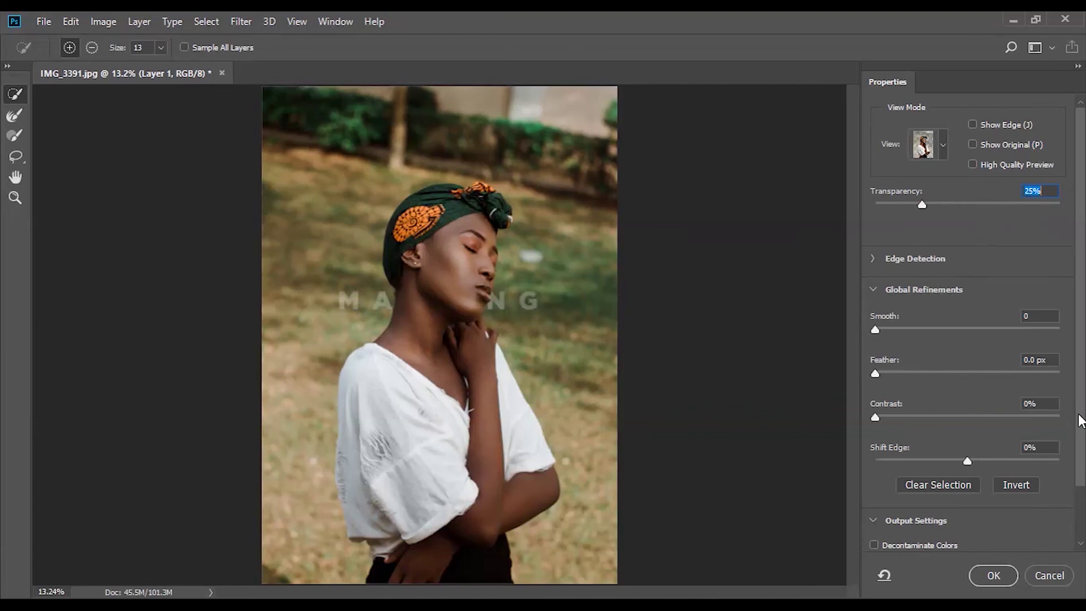
{"action": "left_click_drag", "start_coordinate": [1079, 412], "coordinate": [1080, 503]}
{"action": "left_click", "coordinate": [988, 503]}
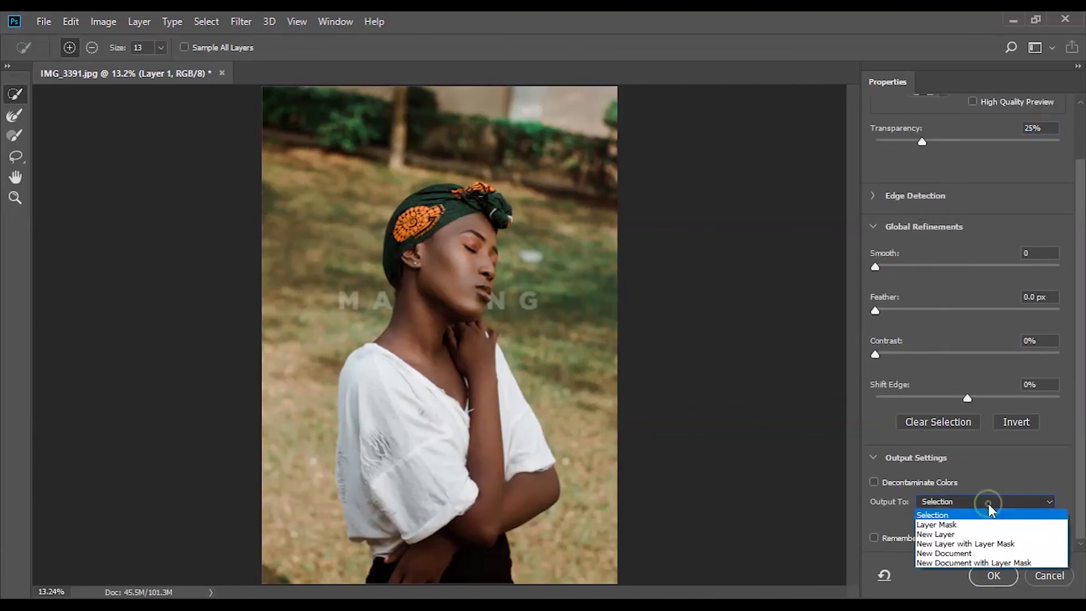
{"action": "left_click", "coordinate": [987, 544]}
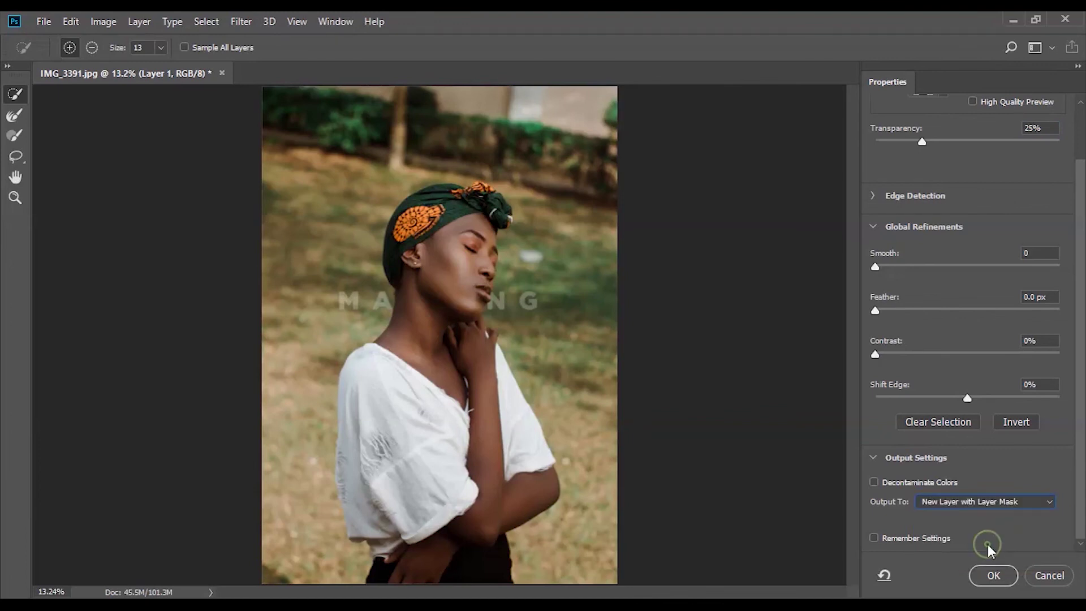
{"action": "left_click", "coordinate": [995, 575]}
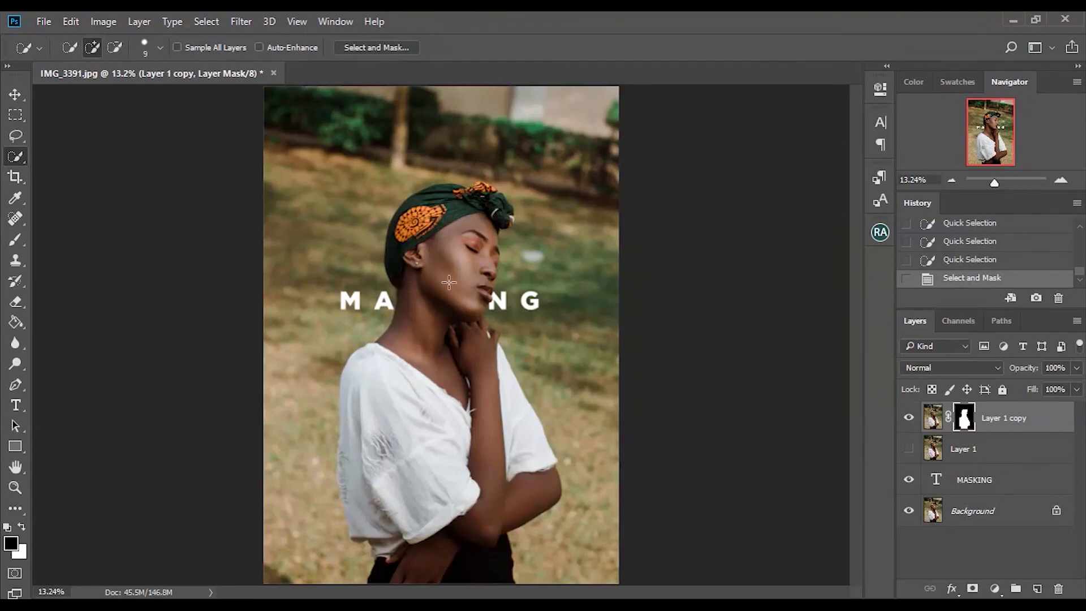
Enlarge the MASKING text to about 126% width and 118% height with Free Transform and recenter it behind the woman's chin
{"action": "left_click", "coordinate": [1000, 481]}
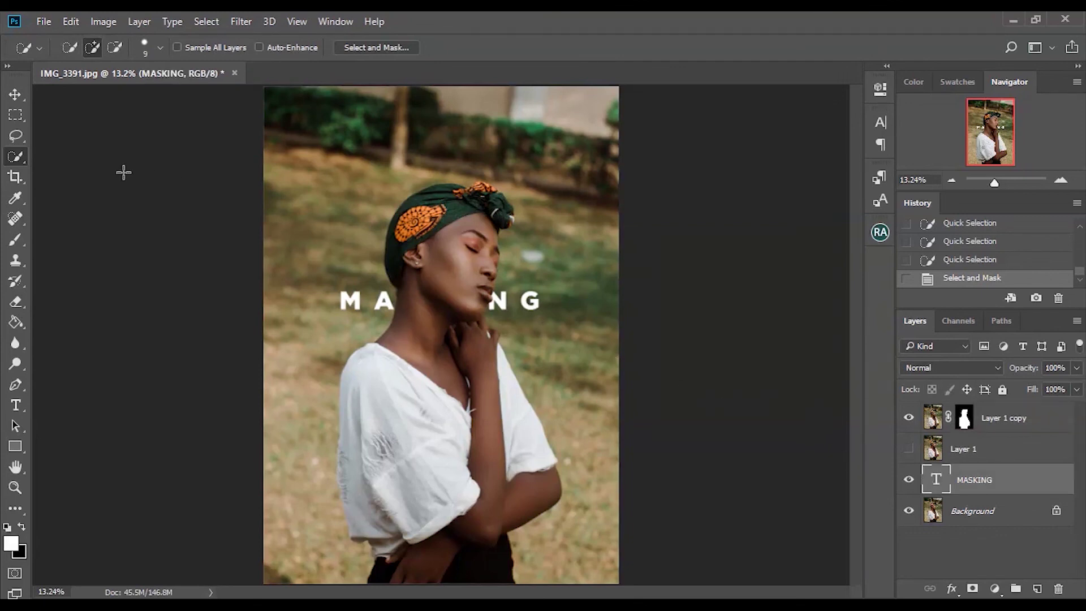
{"action": "left_click", "coordinate": [20, 100]}
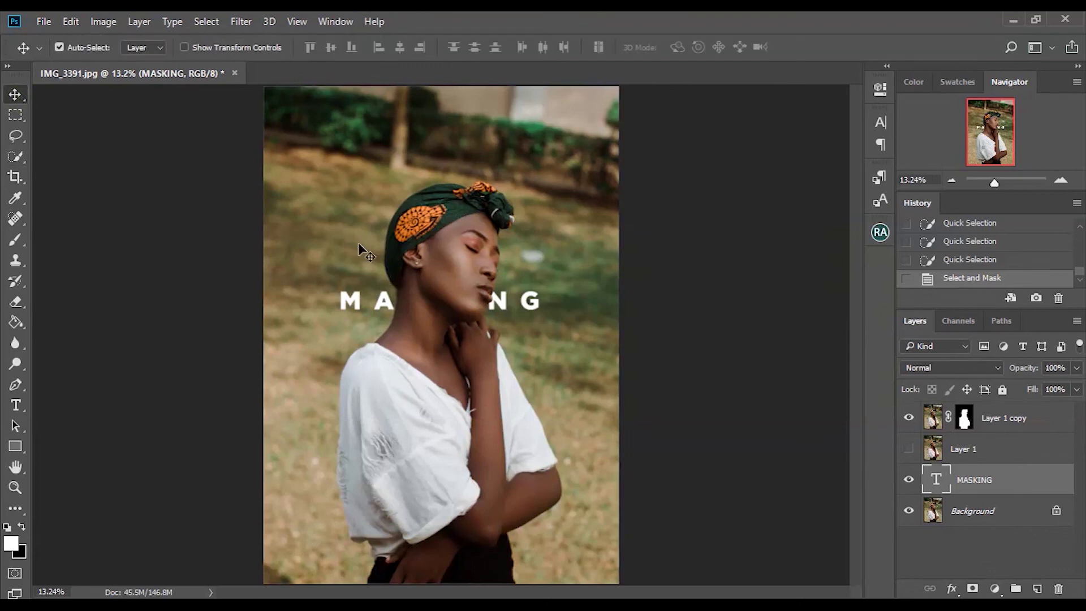
{"action": "key", "text": "ctrl+t"}
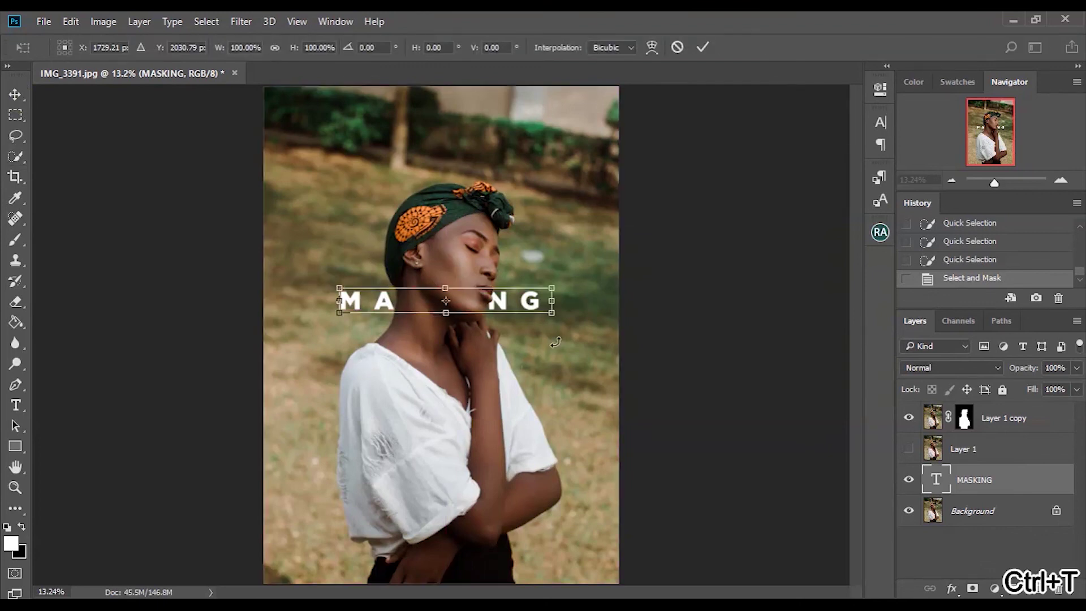
{"action": "left_click_drag", "start_coordinate": [551, 312], "coordinate": [606, 318]}
{"action": "left_click_drag", "start_coordinate": [542, 308], "coordinate": [521, 307]}
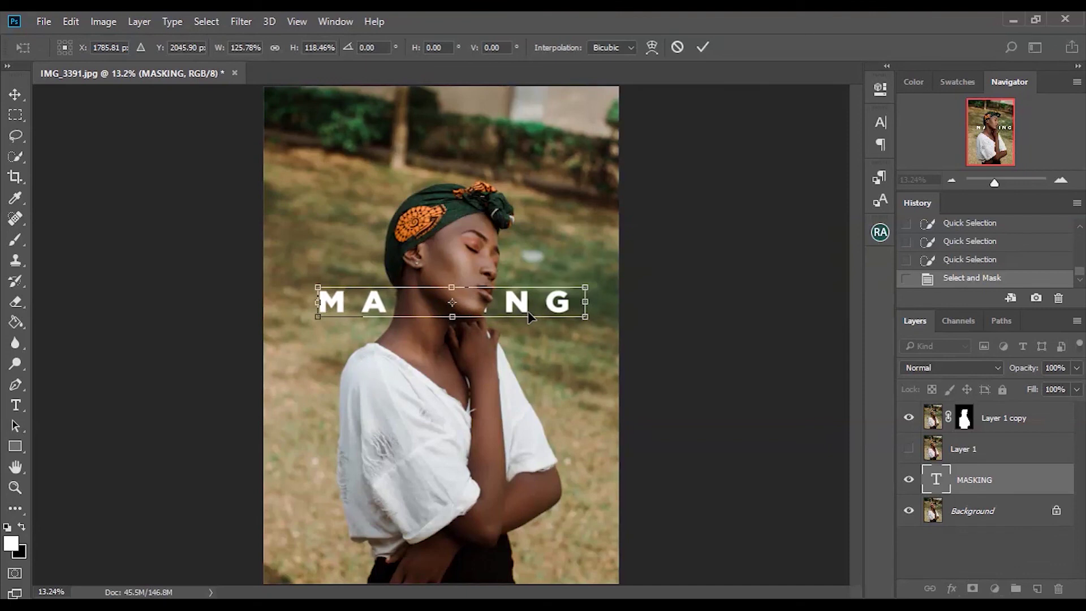
{"action": "key", "text": "Return"}
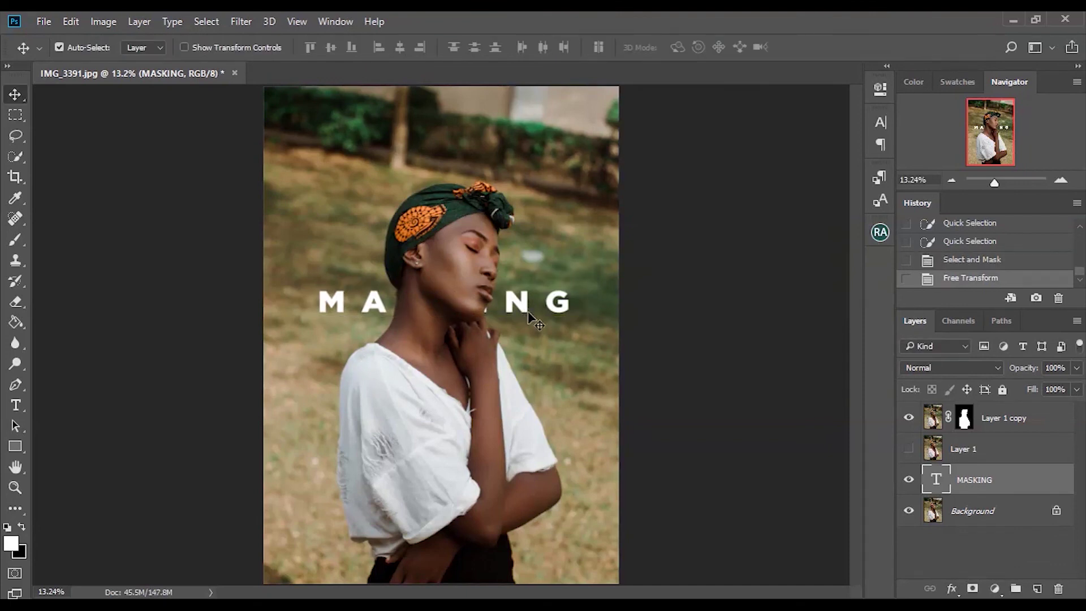